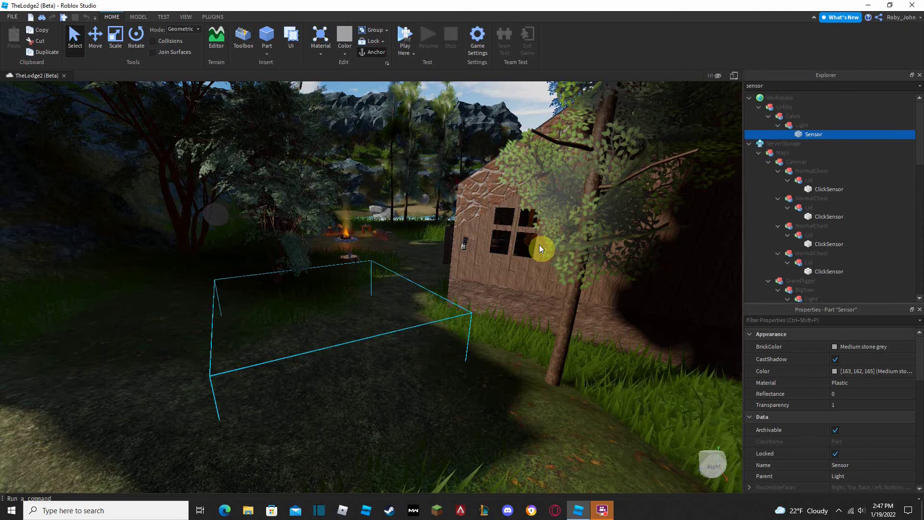
Playtest the lodge place and walk the character past the cabin's wall light, equipping and putting away the flashlight.
left_click(411, 34)
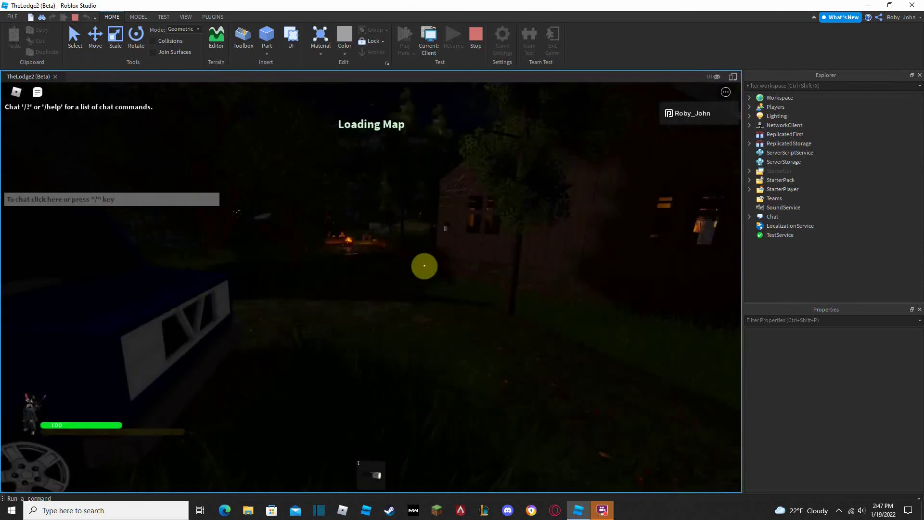
scroll(425, 266, "down", 3)
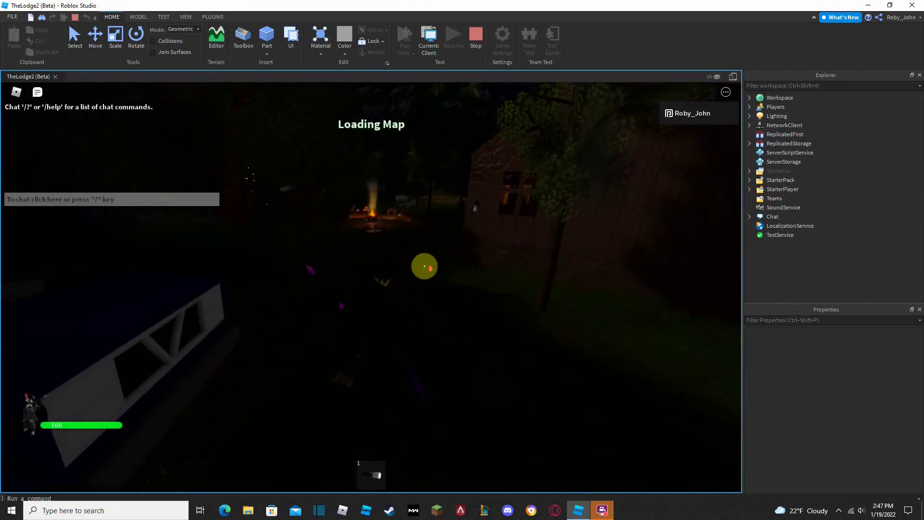
key("1")
right_click_drag(443, 275, 443, 276)
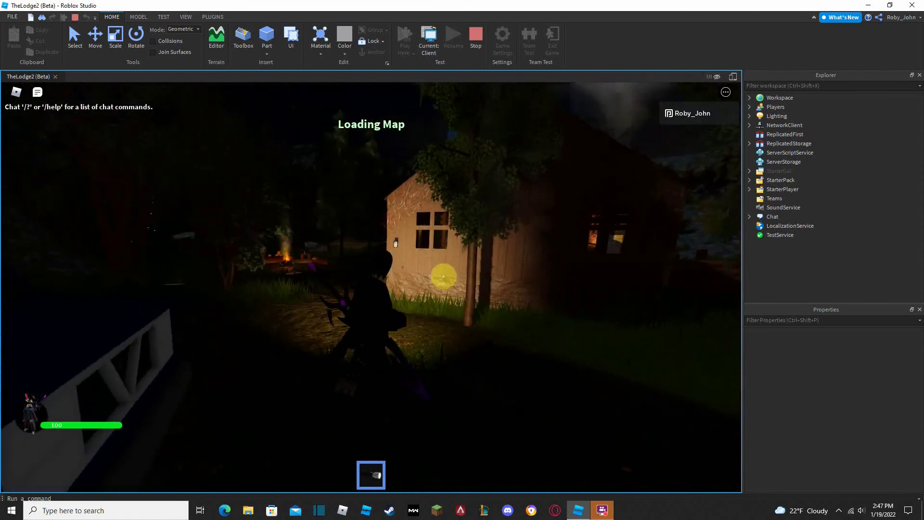
right_click_drag(435, 308, 436, 308)
key("w")
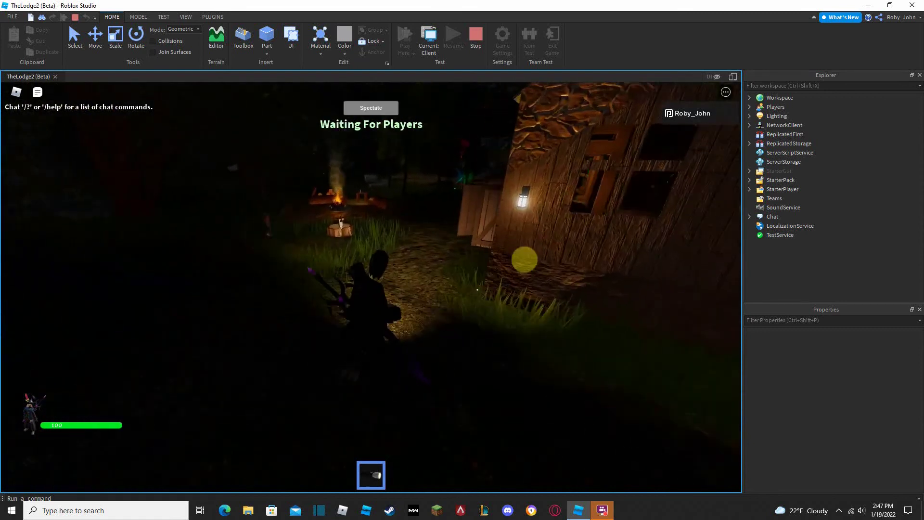
key("1")
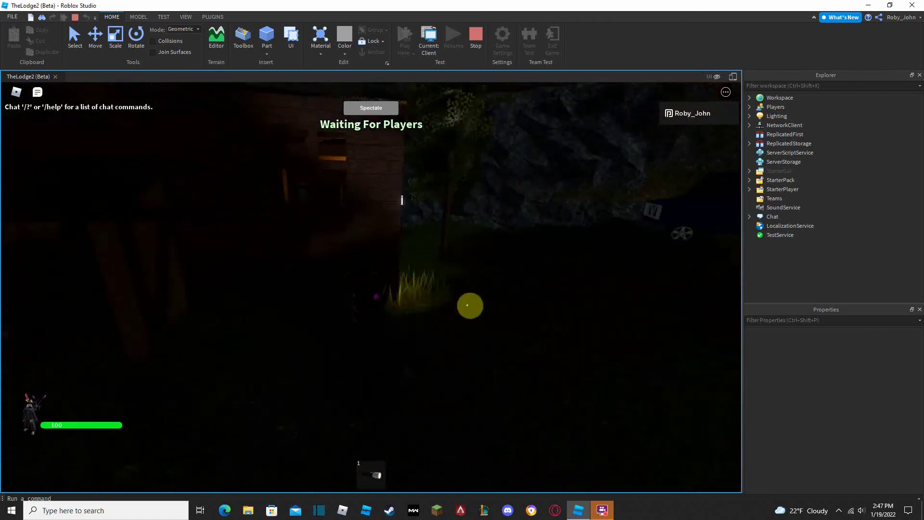
right_click_drag(444, 305, 443, 303)
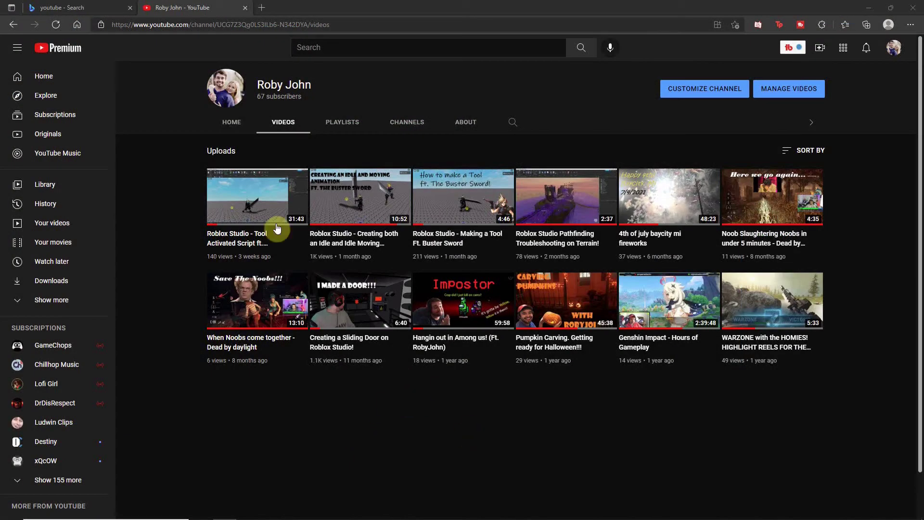
left_click_drag(309, 97, 257, 98)
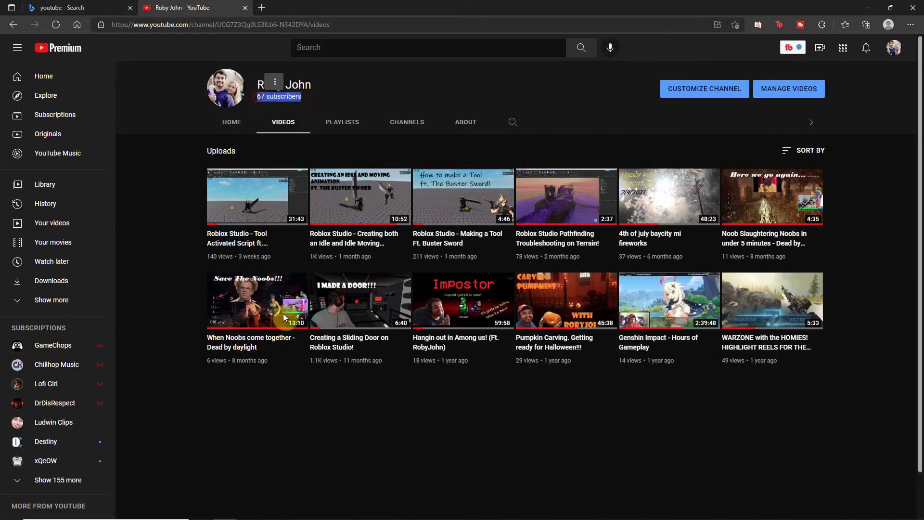
left_click(322, 412)
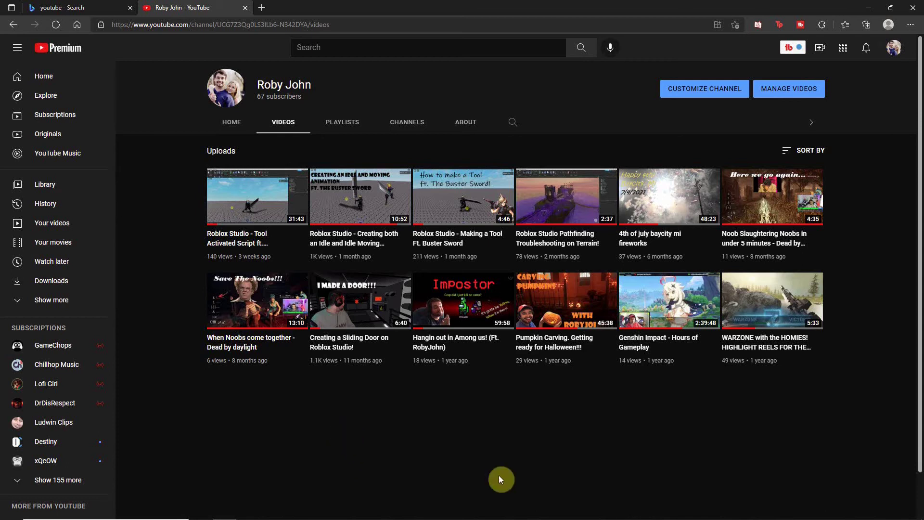
mouse_move(561, 510)
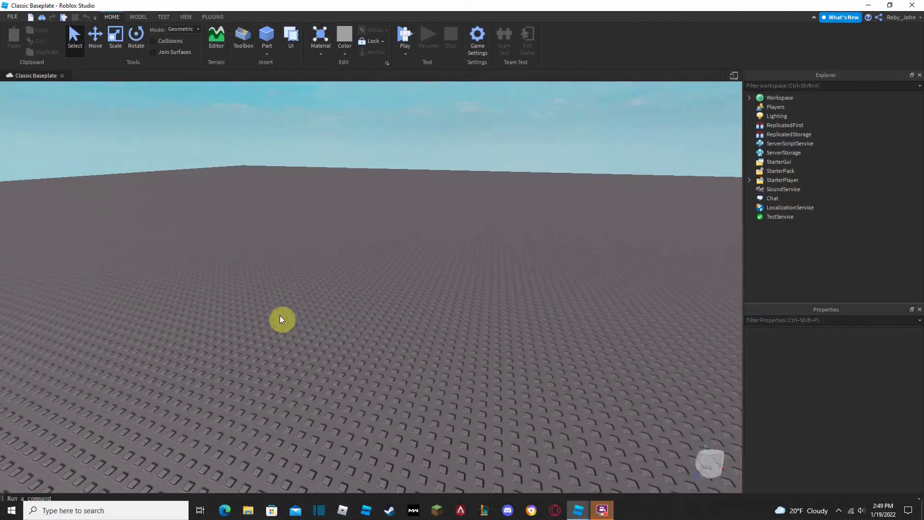
Insert two block parts and place them a short distance apart on the baseplate.
left_click(269, 42)
left_click_drag(369, 284, 363, 301)
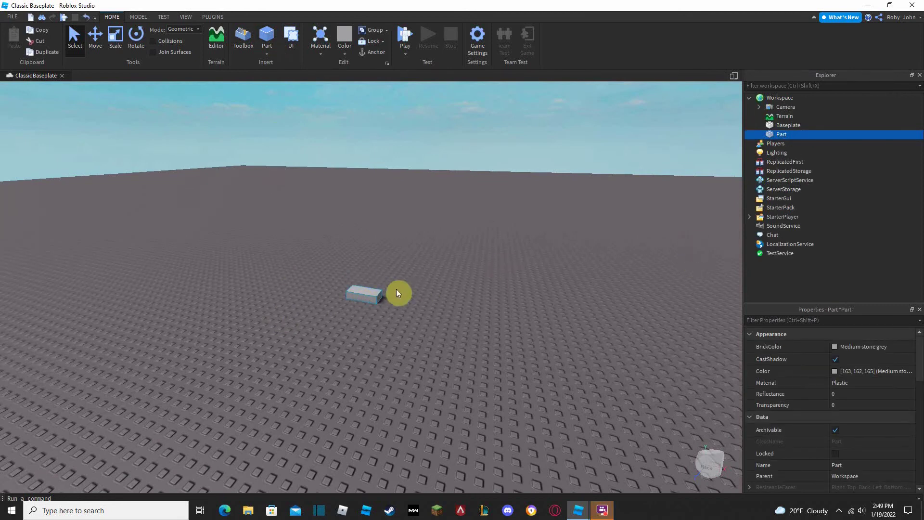
left_click(266, 37)
left_click_drag(373, 285, 295, 287)
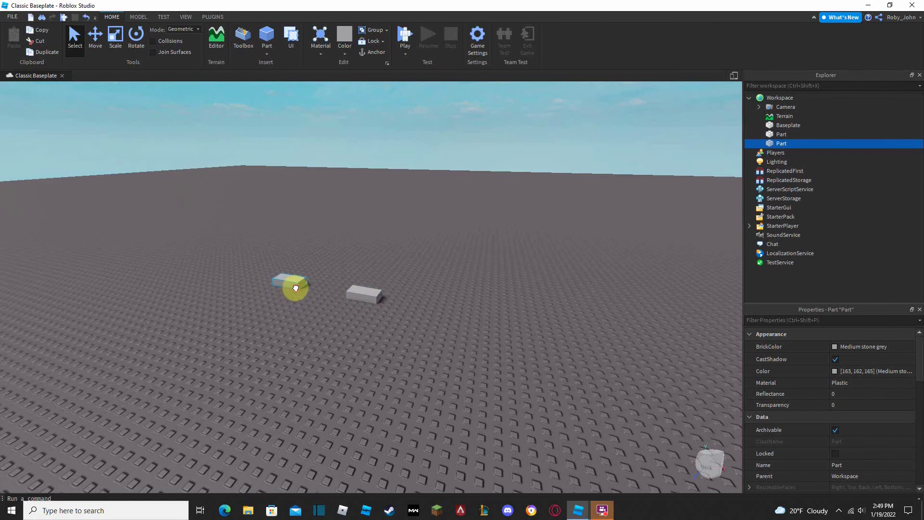
Group the two parts into a single model.
right_click_drag(468, 313, 458, 319)
key("w")
key("a")
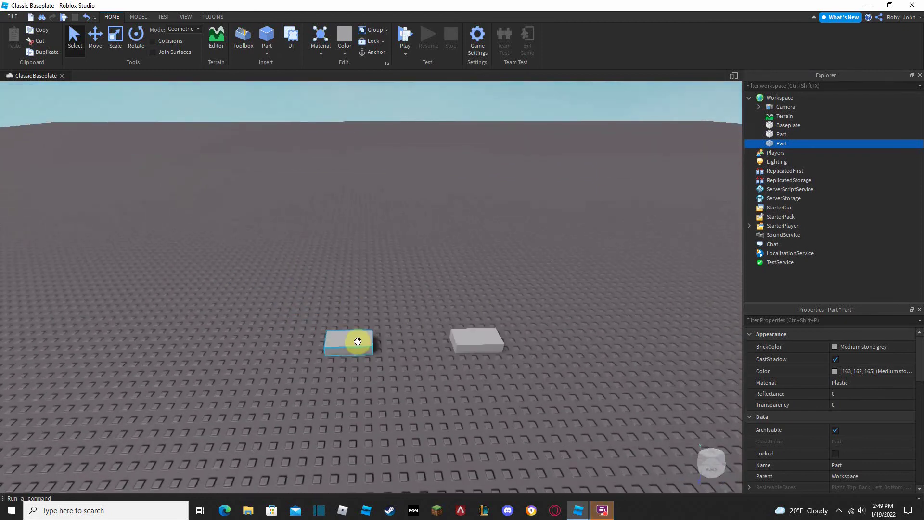
left_click(776, 136, "ctrl")
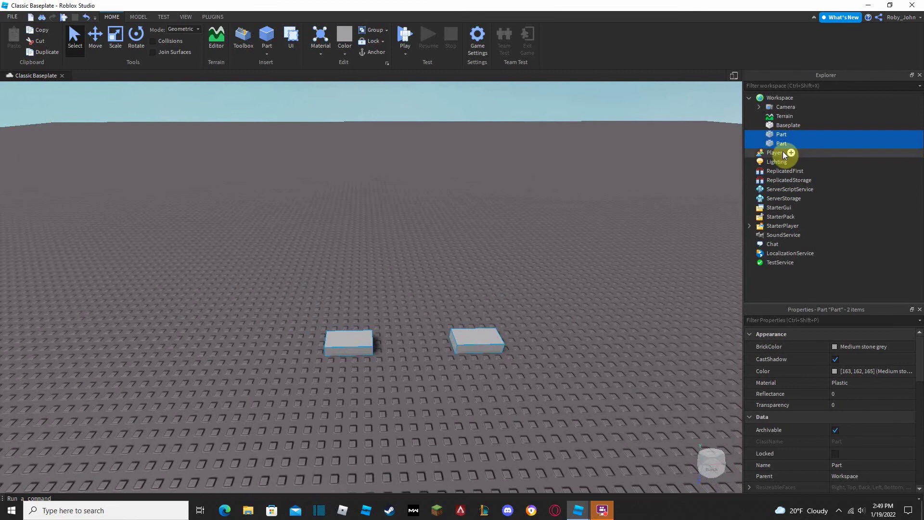
key("ctrl+g")
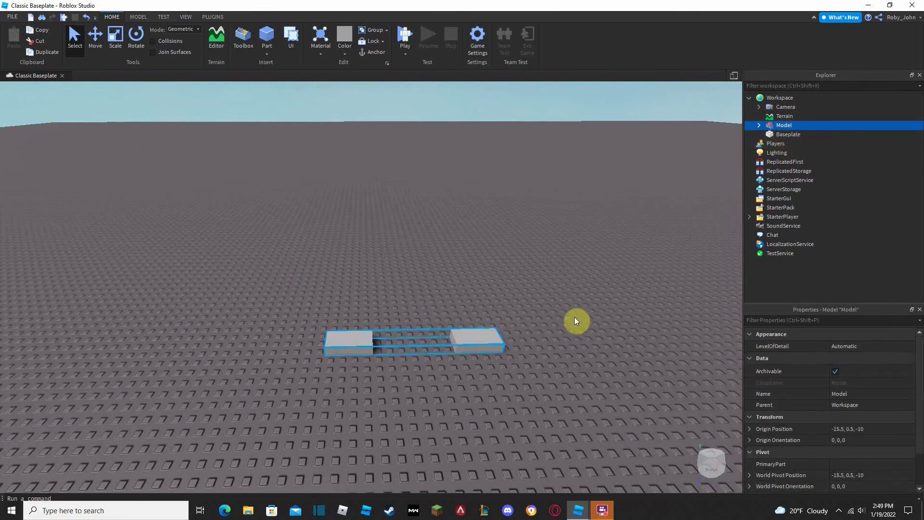
Rename the first part in the model Light and the second part Sensor.
left_click(759, 125)
left_click(787, 135)
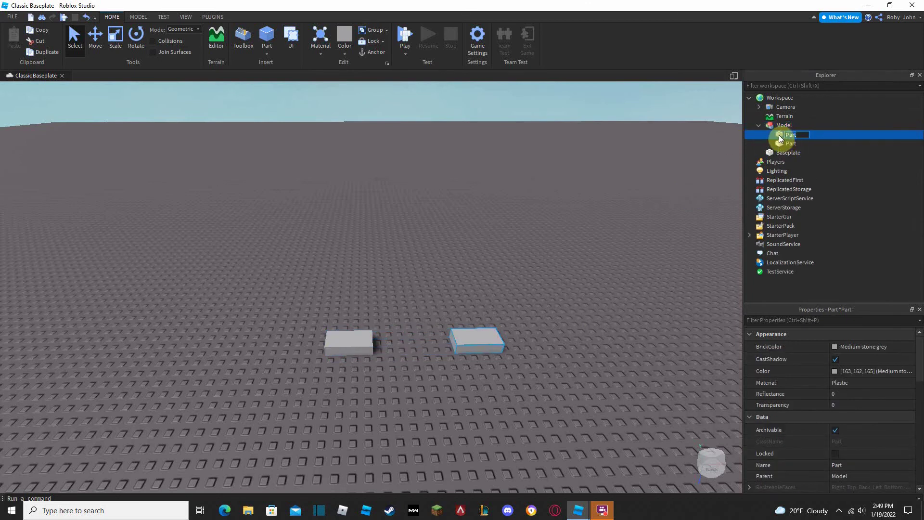
type("Light")
key("Return")
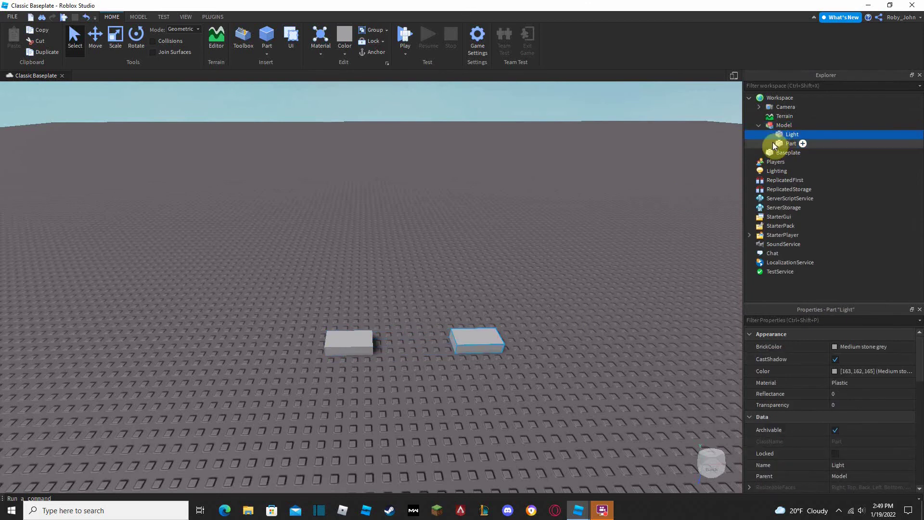
left_click(788, 143)
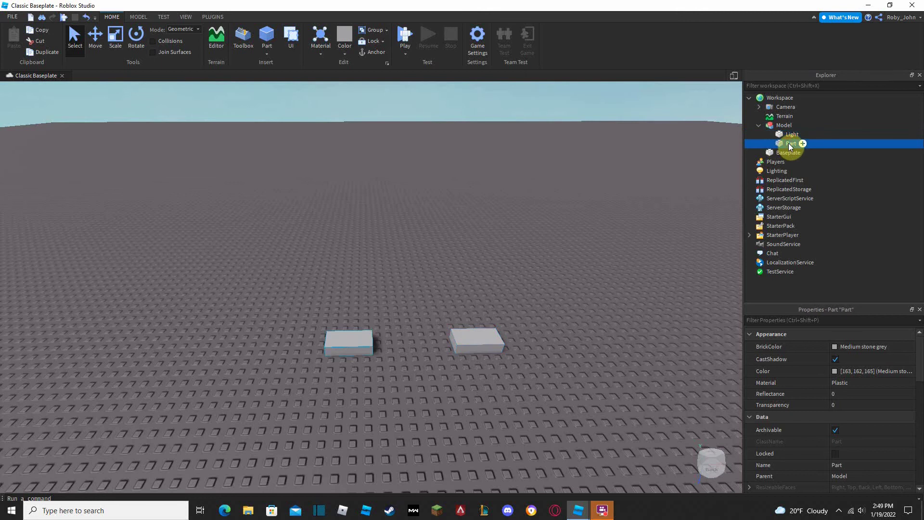
type("Sensor")
key("Return")
Shorten the Light part and raise it above the baseplate.
left_click(478, 340)
left_click(509, 353)
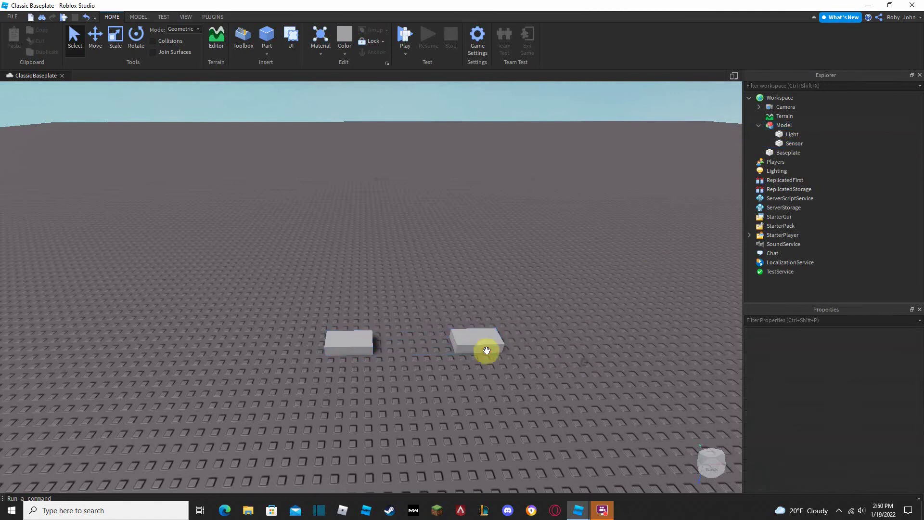
left_click(481, 349)
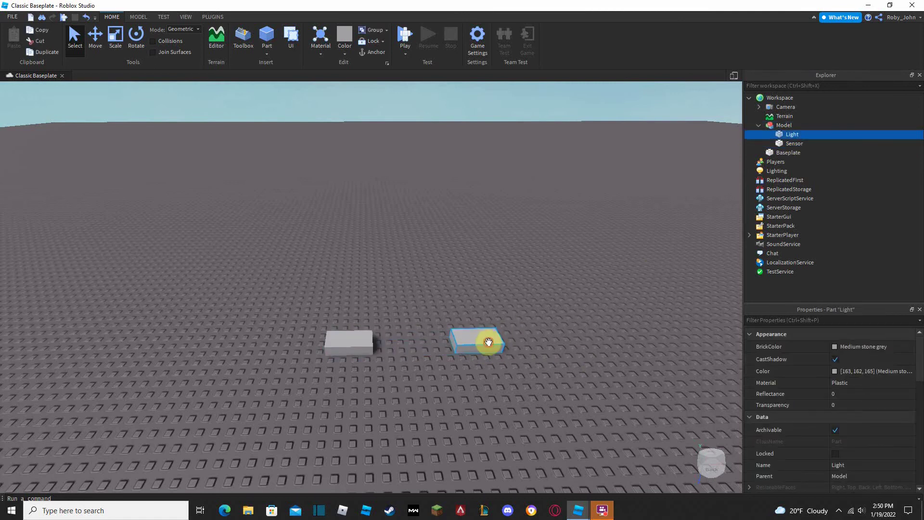
left_click(116, 37)
left_click_drag(429, 339, 453, 341)
left_click(96, 37)
left_click_drag(505, 309, 530, 243)
Stretch the Sensor part lengthwise into a long bar on the baseplate.
left_click(390, 356)
left_click(361, 342)
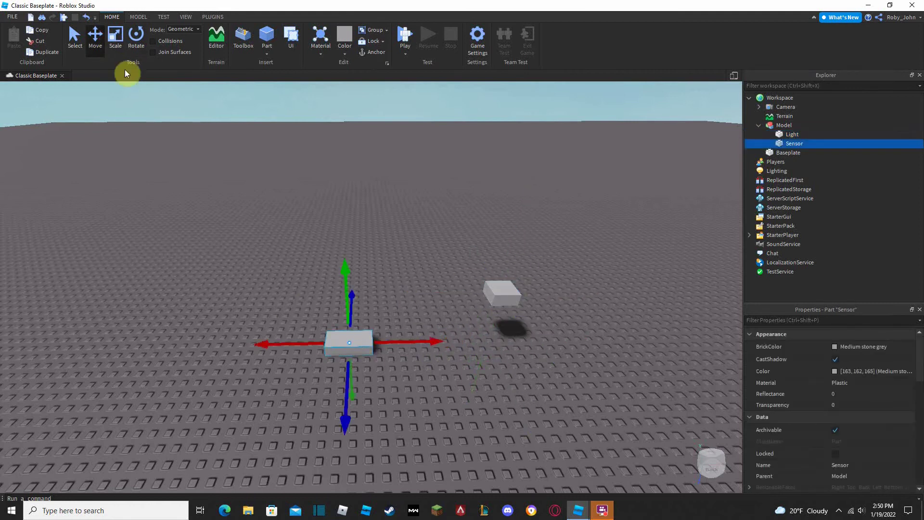
left_click(118, 36)
left_click_drag(299, 338, 178, 347)
Search the insertable objects for light and add a SpotLight to the Light part.
right_click_drag(178, 347, 355, 324)
scroll(355, 323, "up", 5)
scroll(429, 345, "down", 4)
key("d")
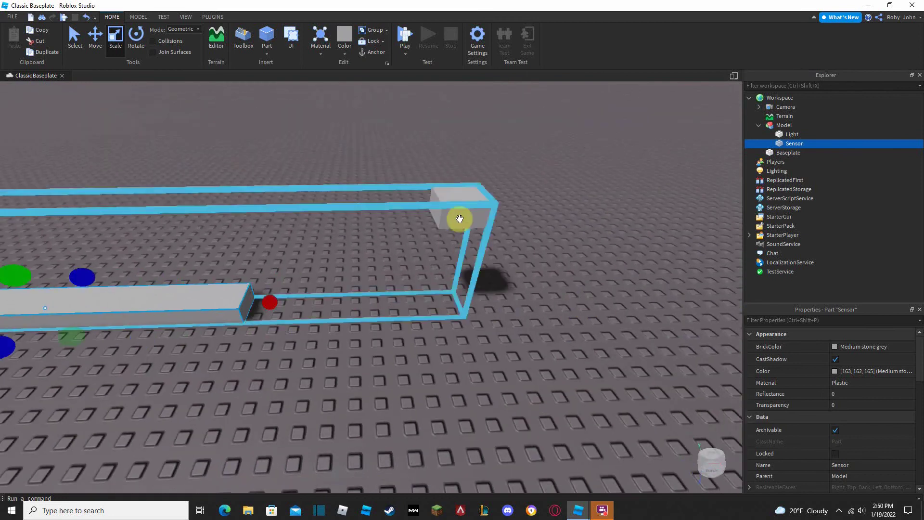
left_click(469, 200)
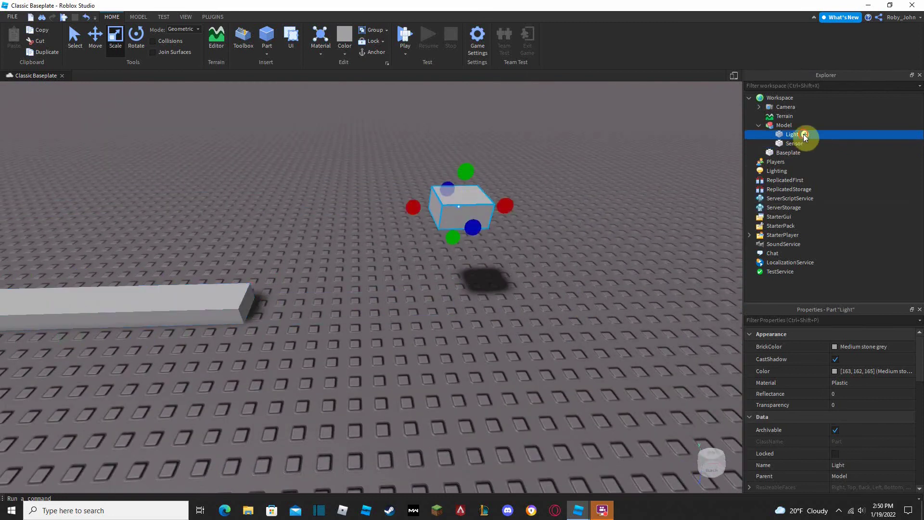
left_click(804, 134)
scroll(789, 262, "down", 3)
type("po")
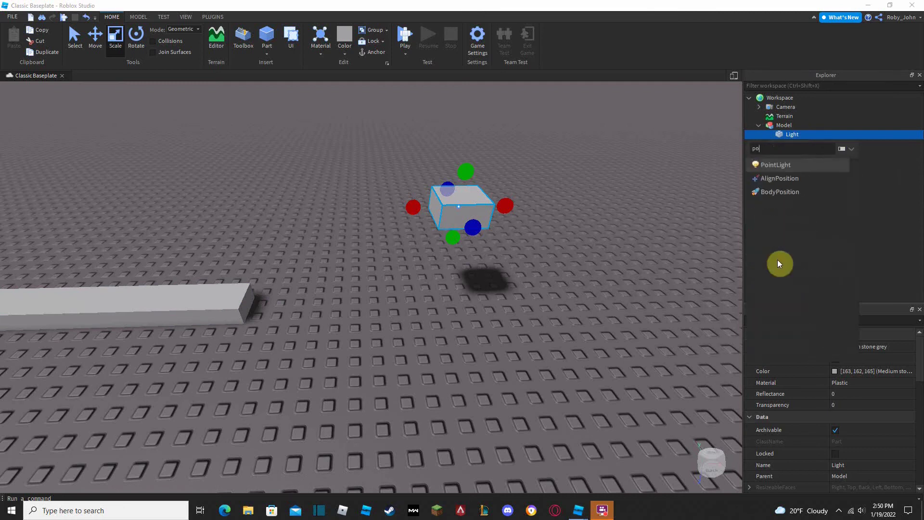
key("BackSpace")
key("BackSpace")
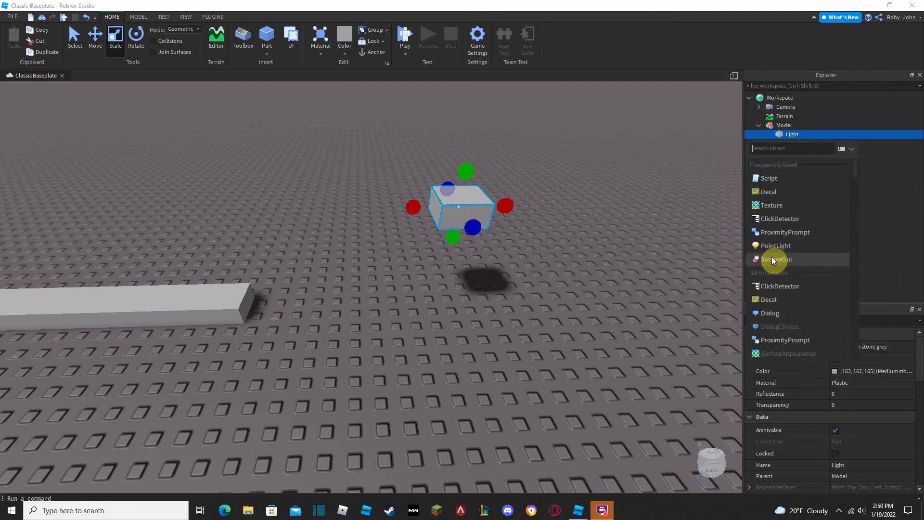
type("light")
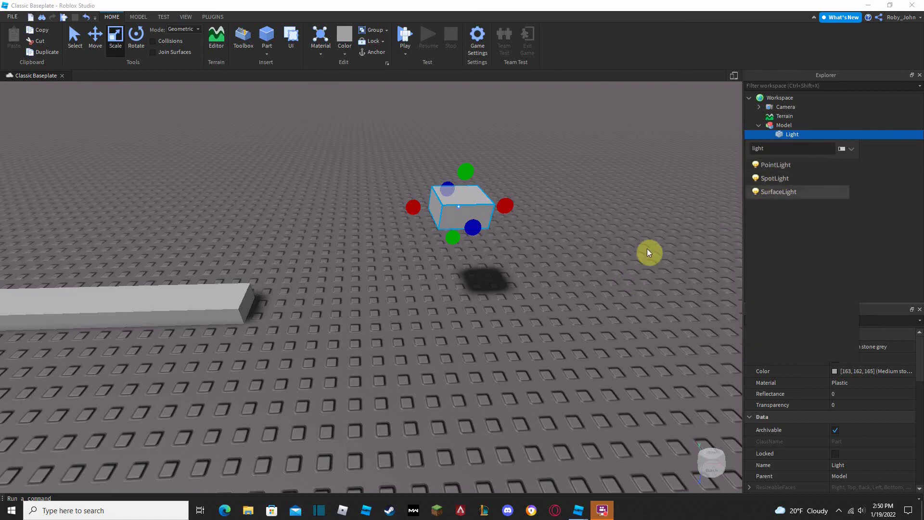
left_click(772, 178)
Select the SpotLight and examine the direction and shape of its cone from several angles.
right_click_drag(567, 272, 567, 272)
left_click(802, 144)
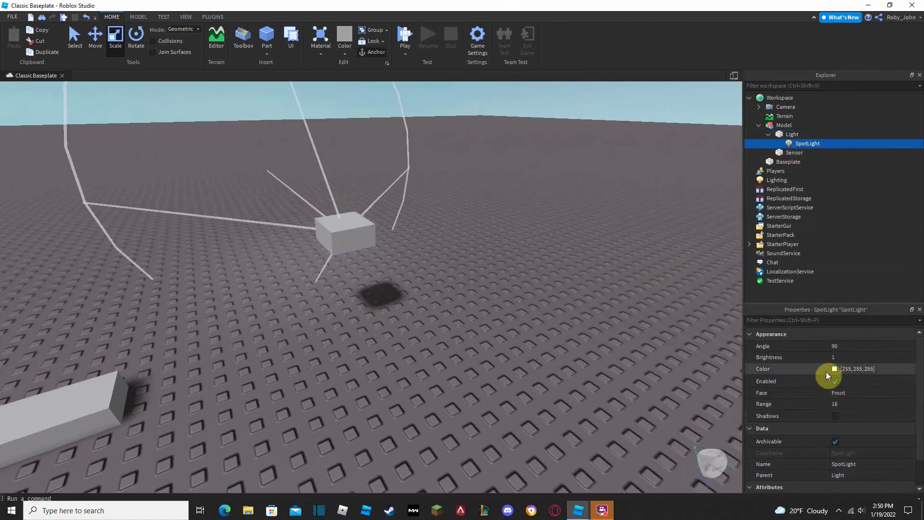
key("f")
mouse_move(493, 241)
right_mouse_down()
mouse_move(579, 261)
mouse_move(494, 245)
right_mouse_up()
right_click_drag(564, 287, 564, 288)
scroll(564, 288, "down", 2)
scroll(490, 268, "up", 3)
scroll(544, 226, "down", 5)
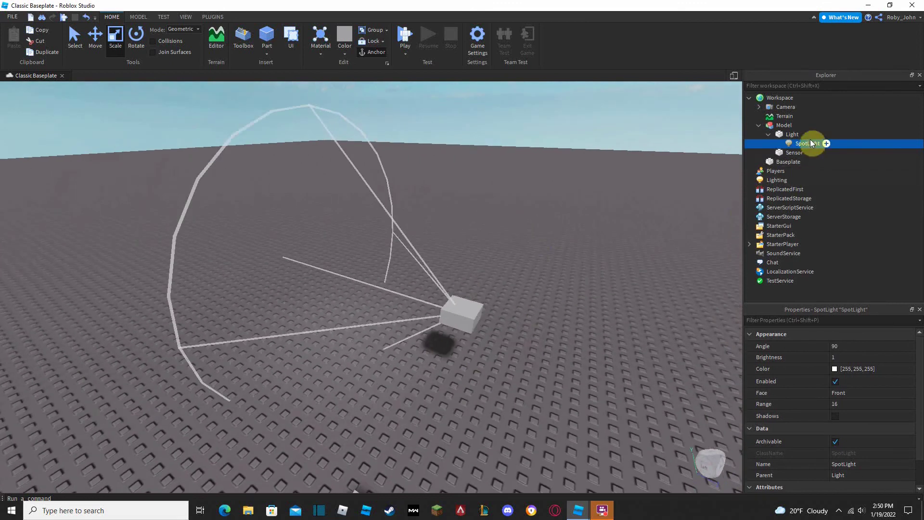
Replace the SpotLight in the Light part with a PointLight and inspect its range guides from several angles.
key("Delete")
left_click(793, 135)
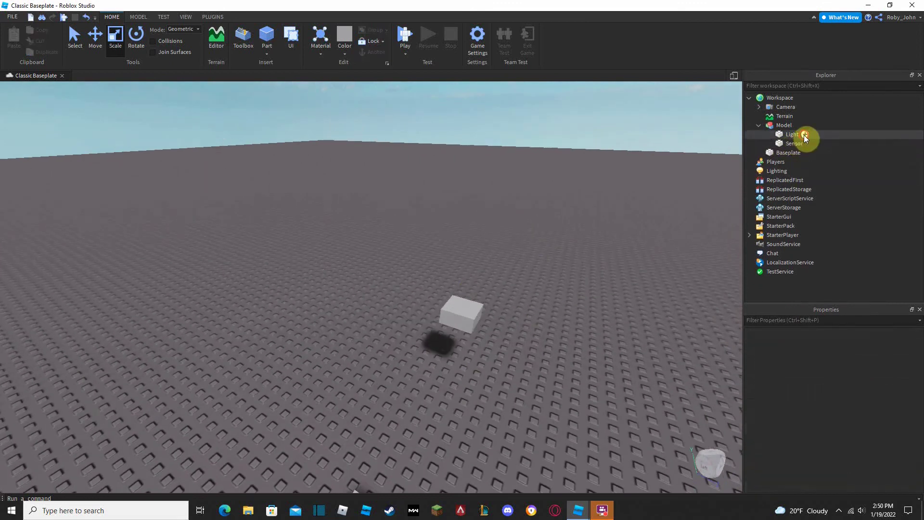
left_click(804, 135)
type("light")
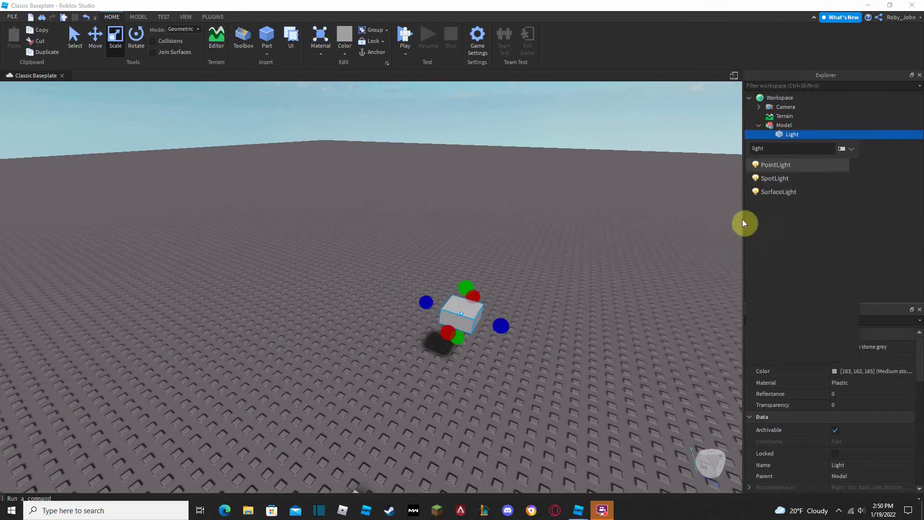
left_click(775, 165)
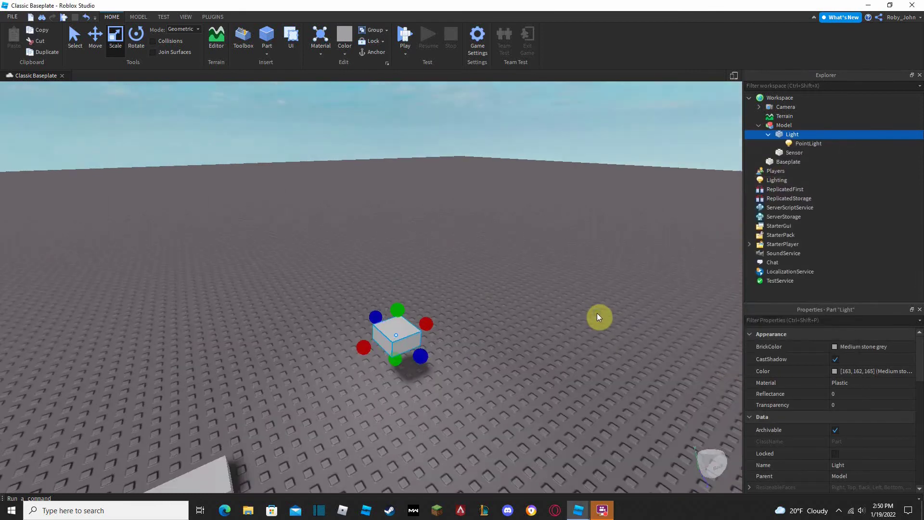
scroll(596, 313, "down", 3)
left_click(804, 144)
scroll(568, 276, "up", 3)
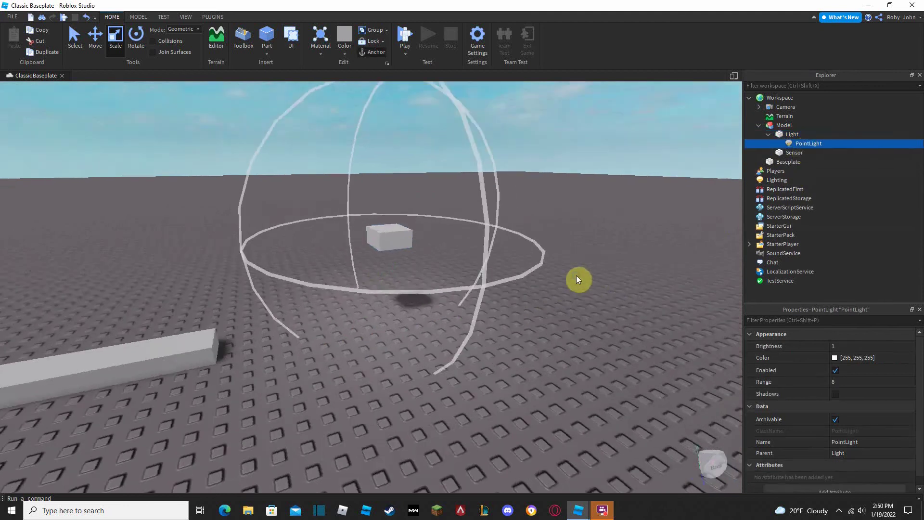
right_click_drag(577, 276, 541, 247)
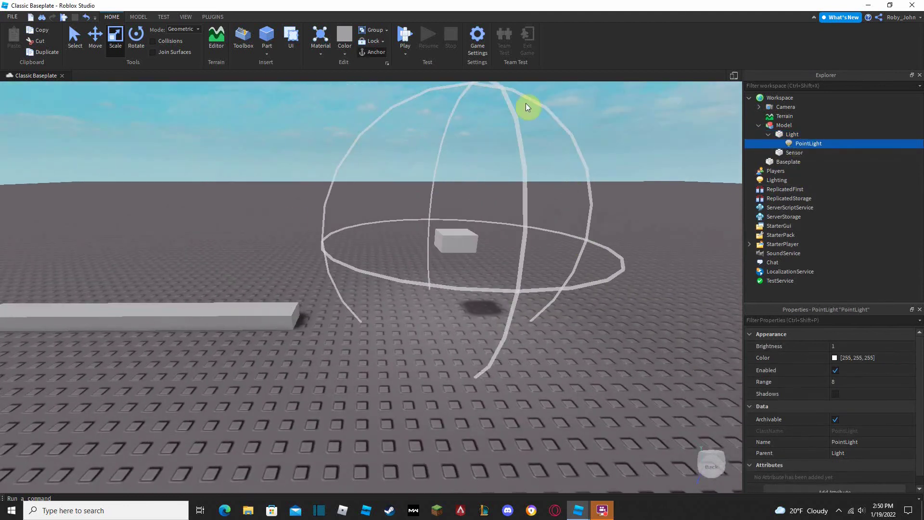
key("d")
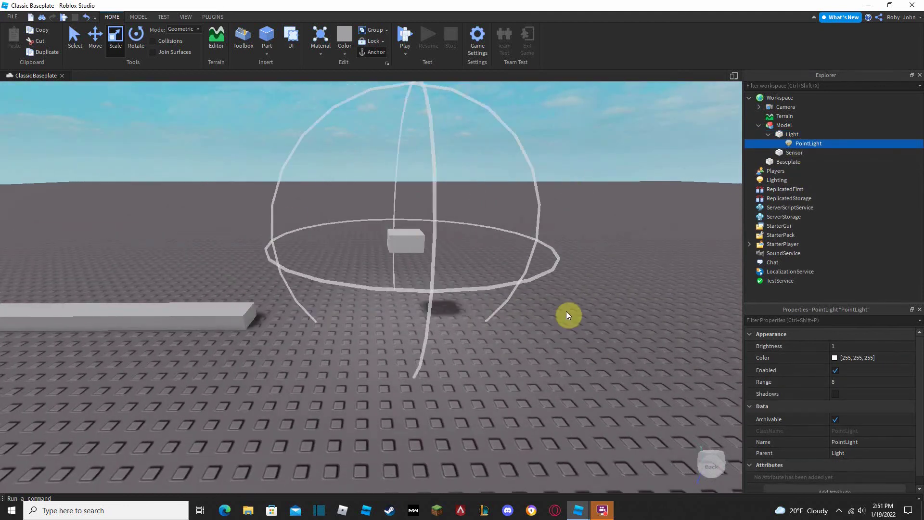
Replace the PointLight in the Light part with a SurfaceLight.
mouse_move(817, 146)
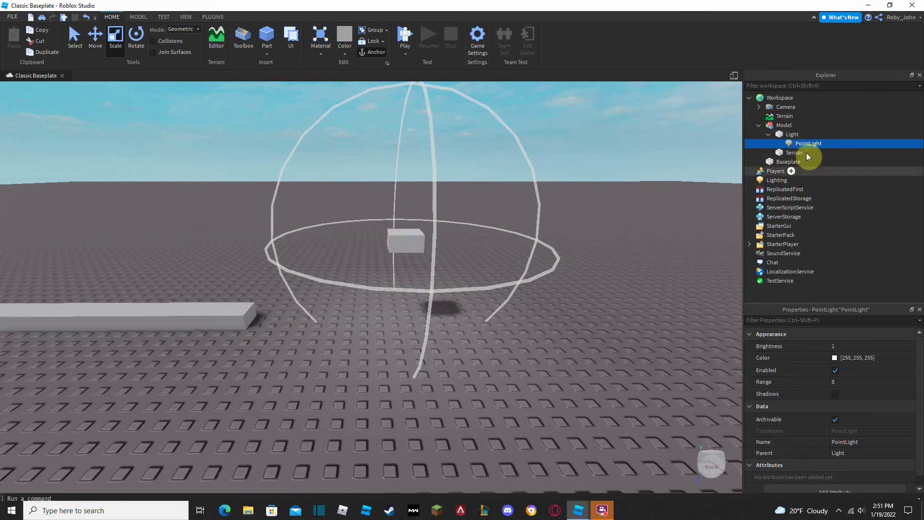
key("Delete")
left_click(794, 135)
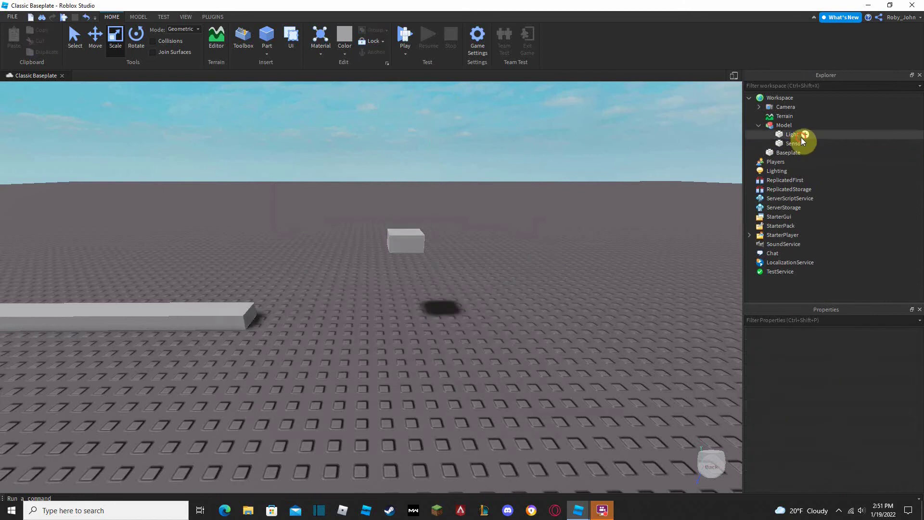
left_click(805, 135)
type("sur")
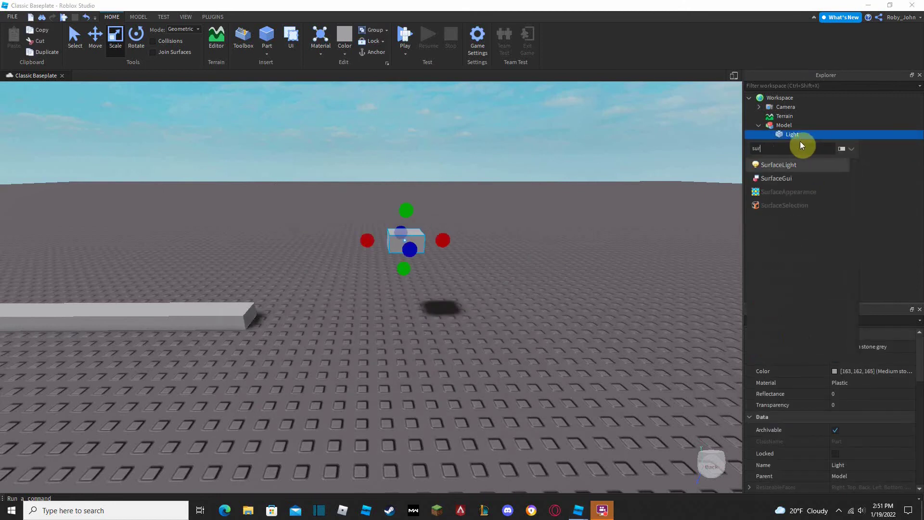
left_click(782, 163)
Try different emitting faces for the SurfaceLight in the Light part and leave its Face property set to Left.
right_click_drag(508, 278, 515, 255)
left_click(798, 145)
key("a")
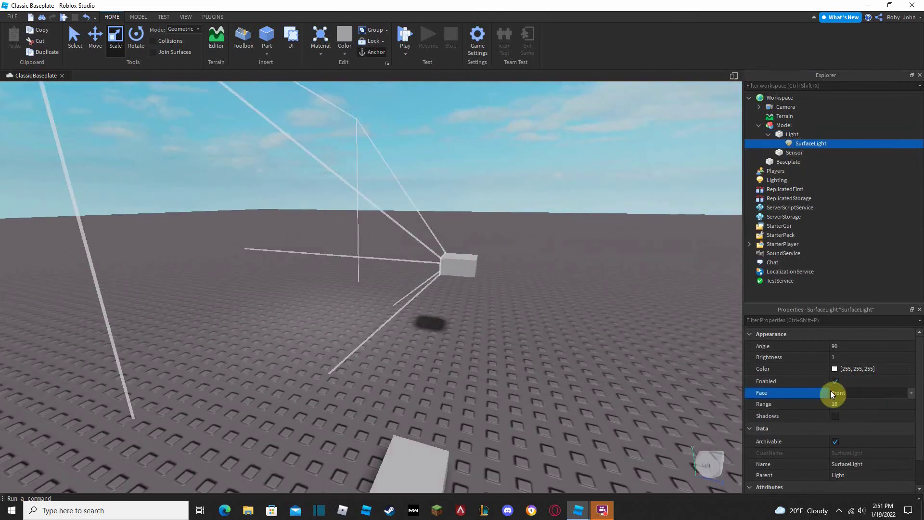
scroll(830, 390, "up", 2)
scroll(830, 391, "down", 4)
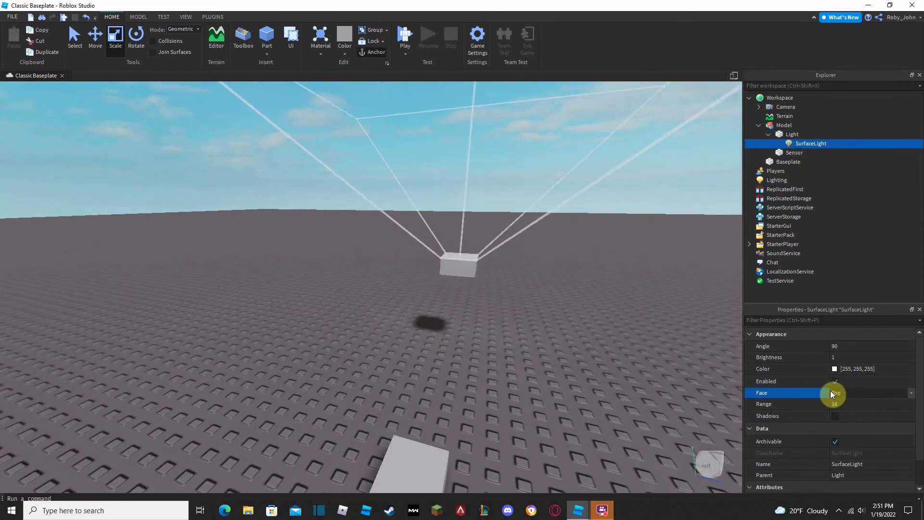
scroll(830, 390, "up", 1)
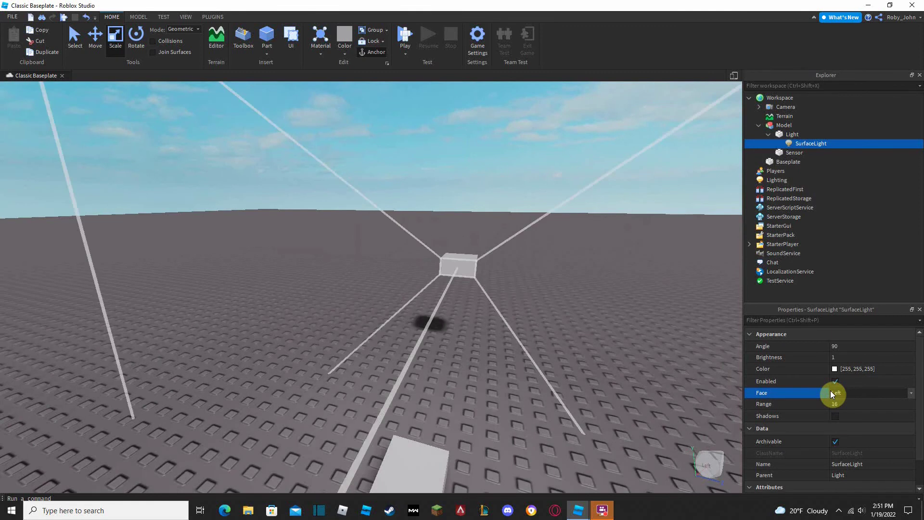
key("d")
right_click_drag(648, 349, 648, 349)
scroll(221, 308, "down", 2)
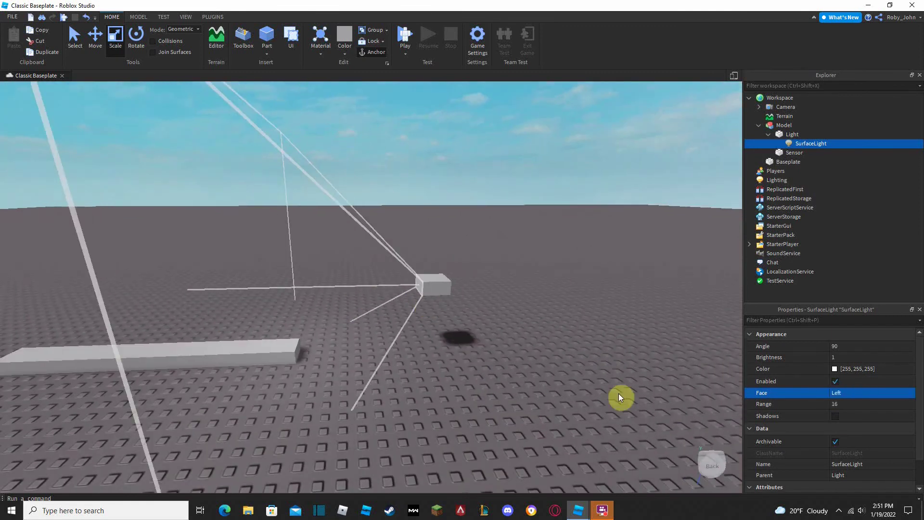
Disable the SurfaceLight in the Light part.
left_click(835, 382)
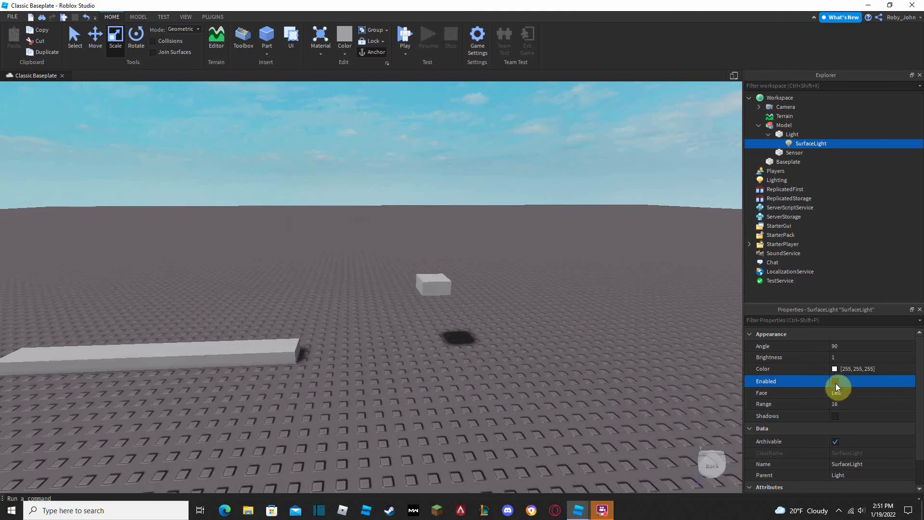
left_click(587, 382)
key("a")
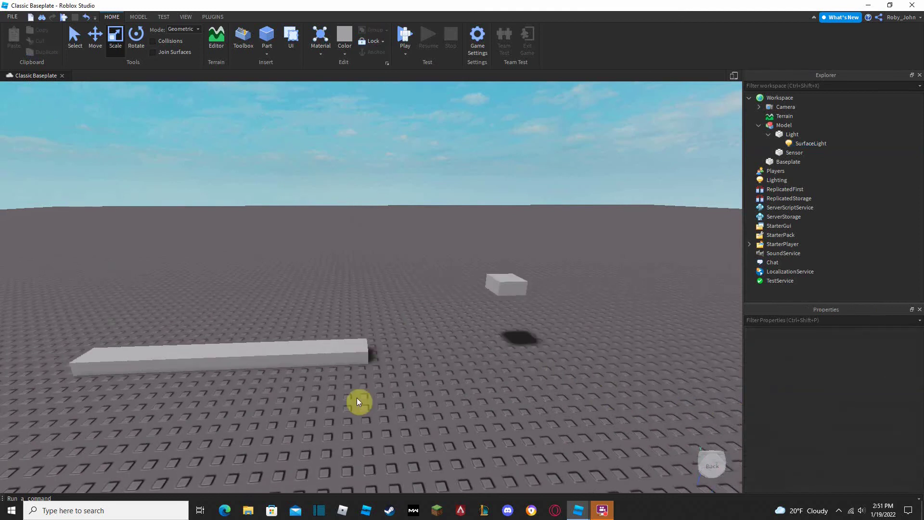
Select the Sensor part inside the model and turn off its CanCollide property.
left_click(329, 354)
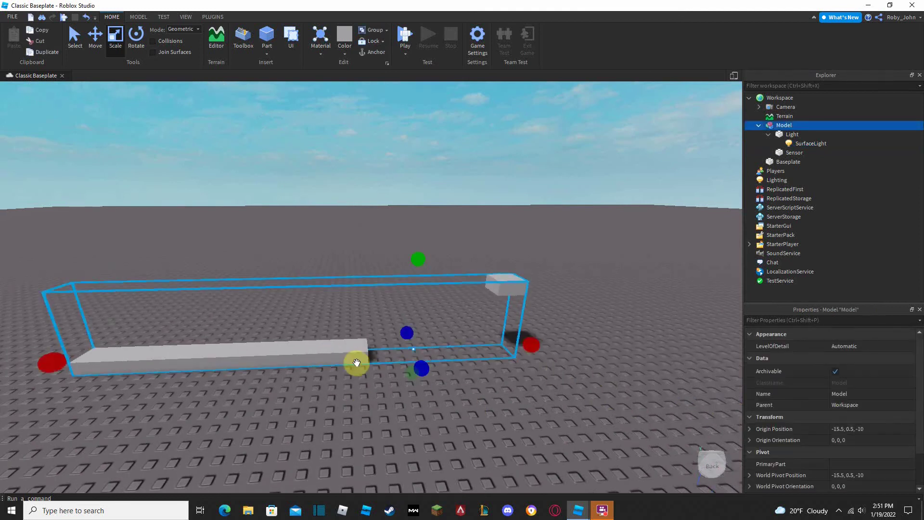
left_click(347, 353)
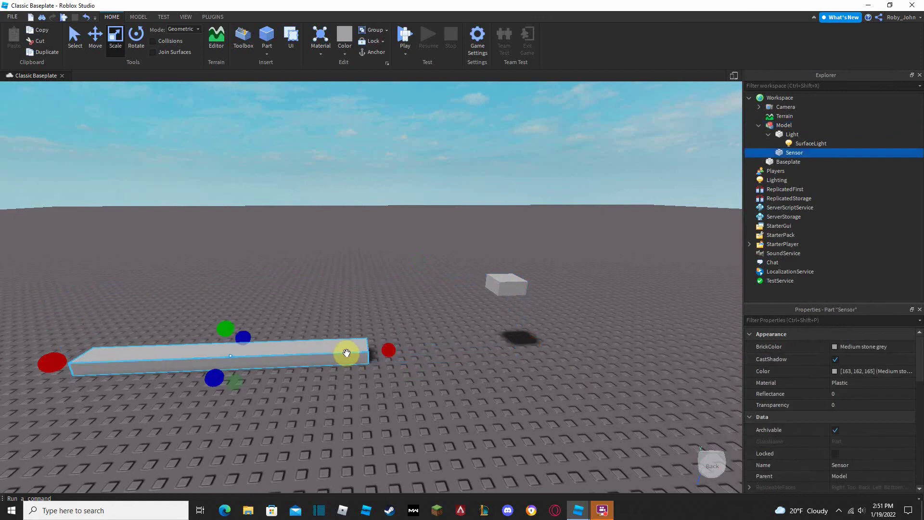
scroll(792, 440, "down", 5)
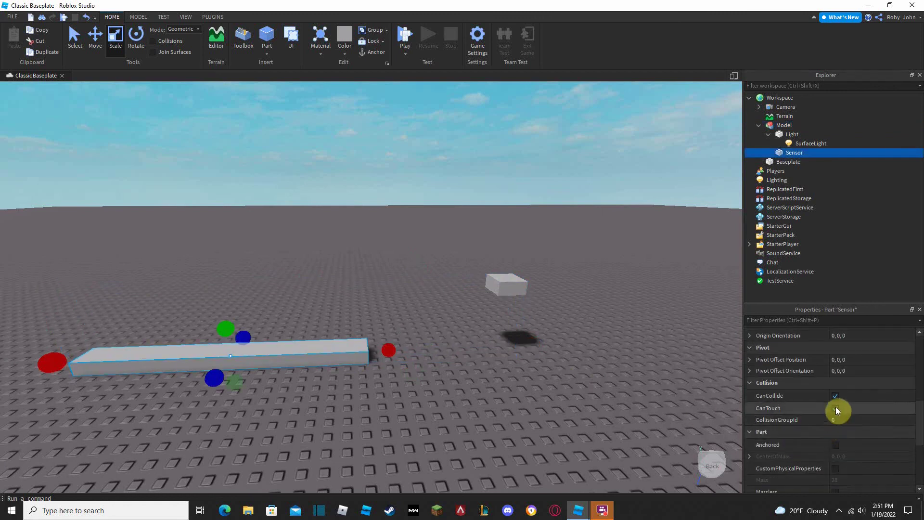
left_click(835, 396)
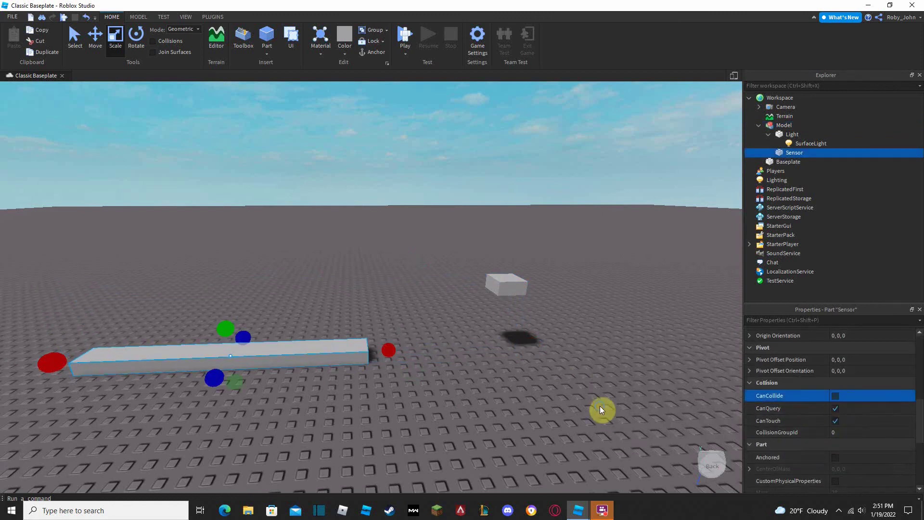
Change the Sensor part's BrickColor to Really red and deselect it.
right_click_drag(604, 412, 568, 412)
mouse_move(810, 153)
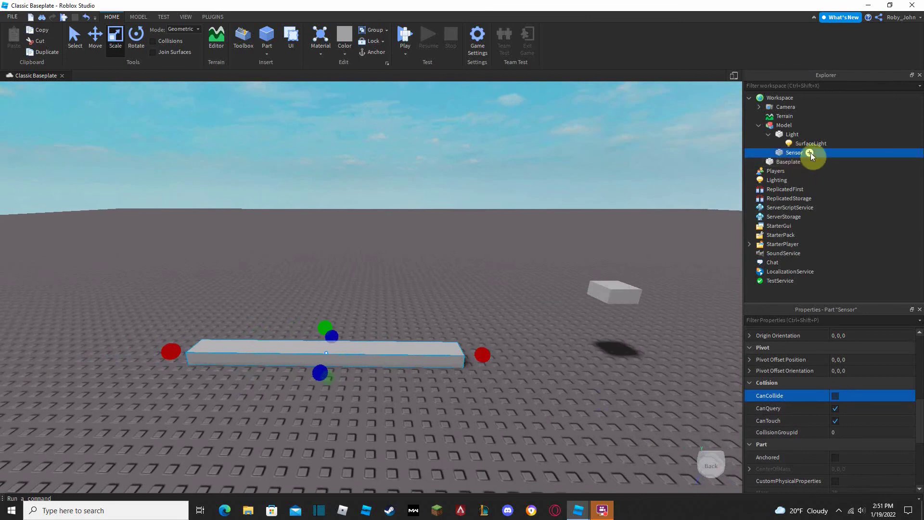
scroll(842, 344, "up", 5)
left_click(837, 346)
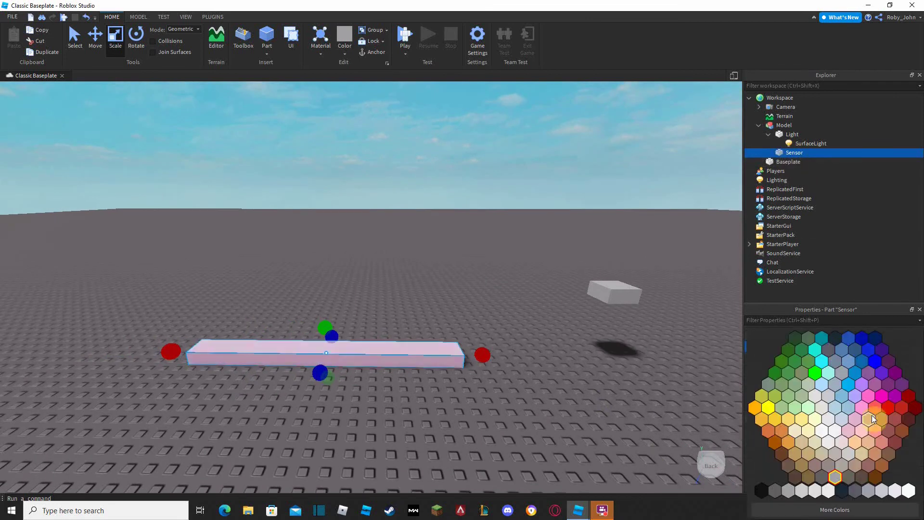
left_click(888, 407)
key("d")
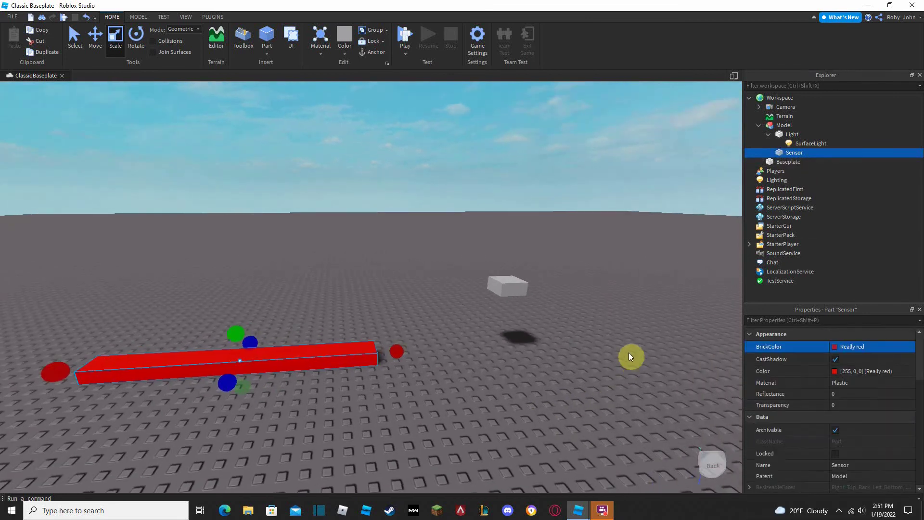
left_click(619, 323)
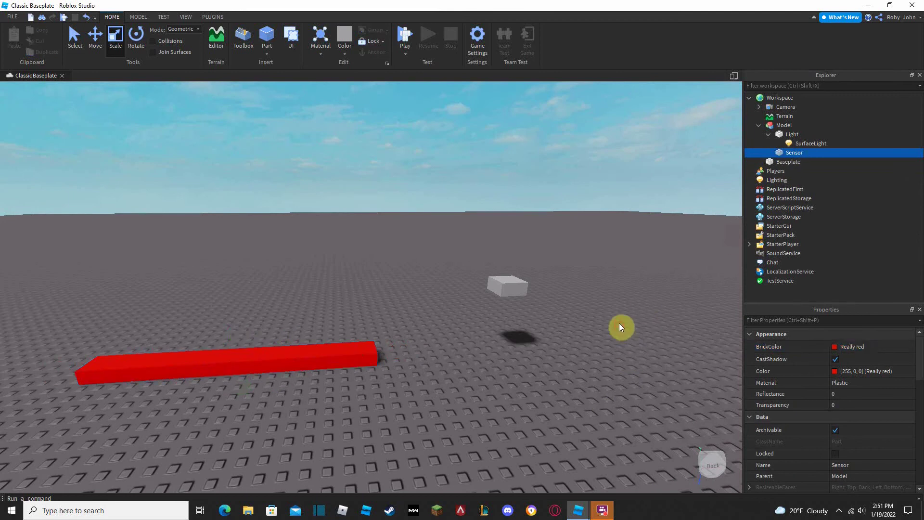
Set the Light part's material to Glass and its transparency to 0.5.
left_click(515, 287)
right_click_drag(627, 325, 589, 338)
key("d")
key("w")
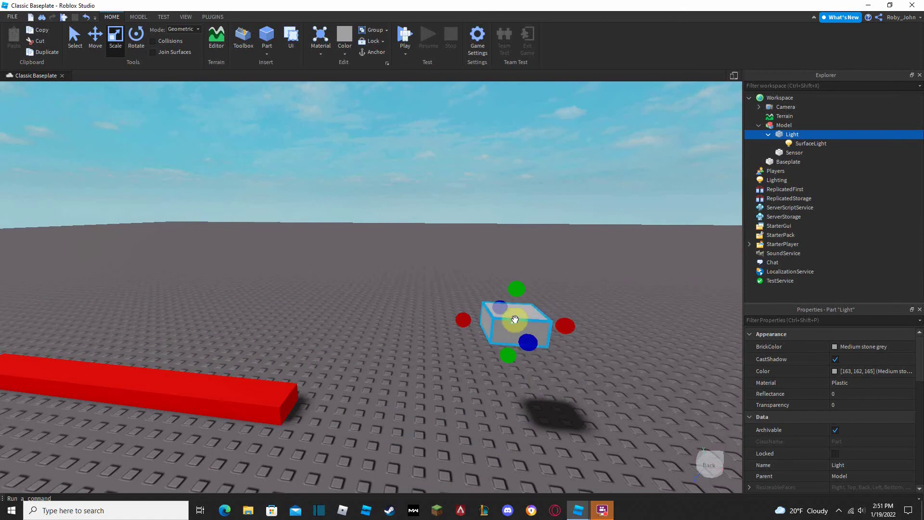
key("d")
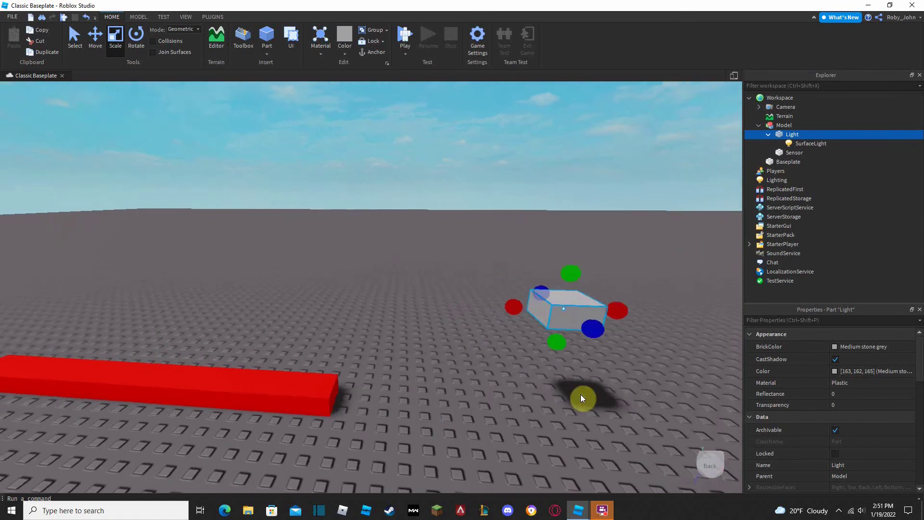
left_click(840, 383)
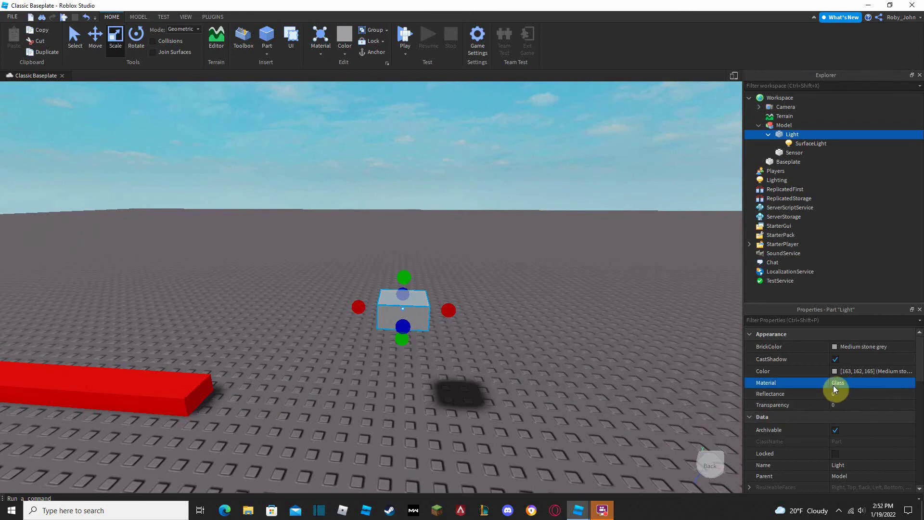
left_click(842, 404)
type("0.5")
key("Return")
Deselect the Light part and examine its glass appearance up close and from a distance.
left_click(576, 370)
key("a")
key("w")
key("d")
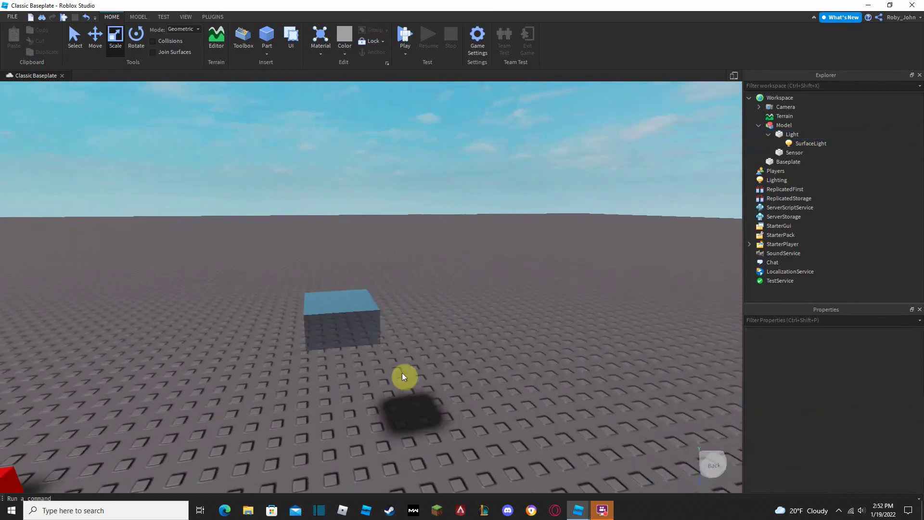
key("q")
key("s")
key("a")
key("d")
right_click_drag(521, 330, 517, 331)
key("s")
key("e")
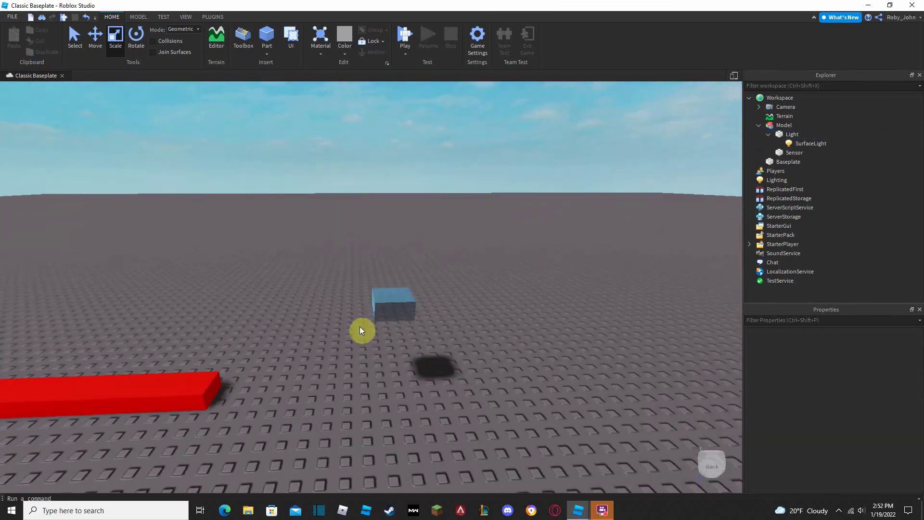
key("a")
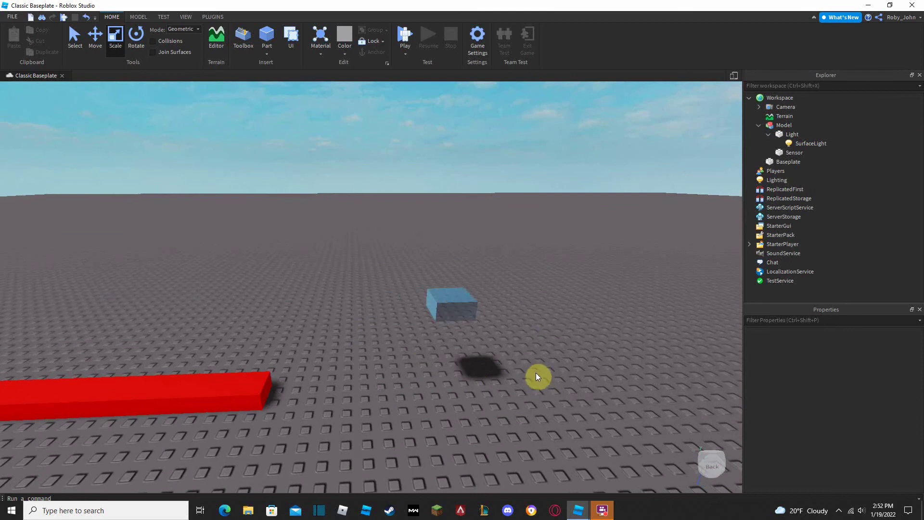
Add a Script to the Sensor part and delete its default print line.
left_click(789, 152)
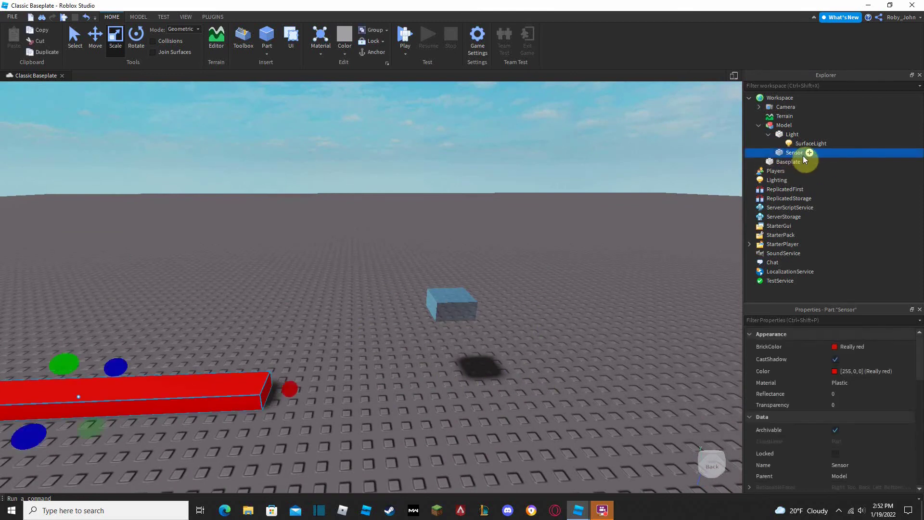
left_click(809, 153)
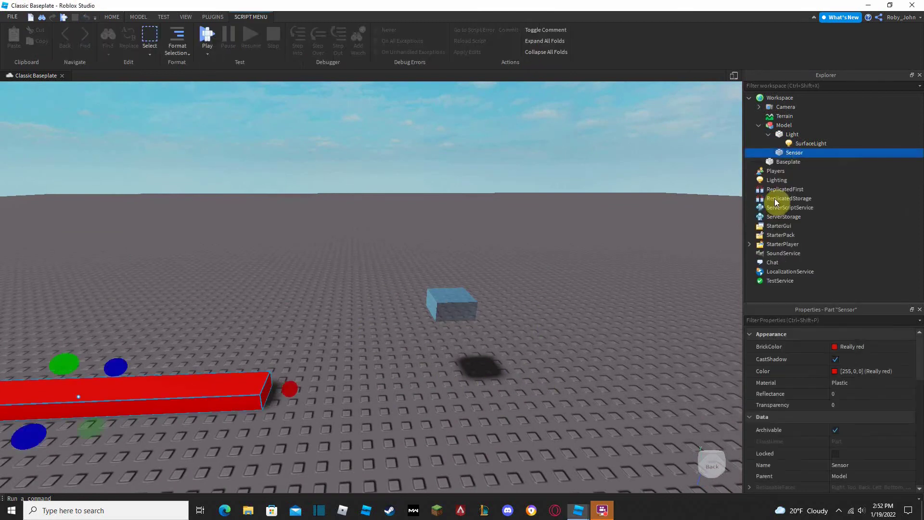
left_click(776, 202)
left_click(12, 83)
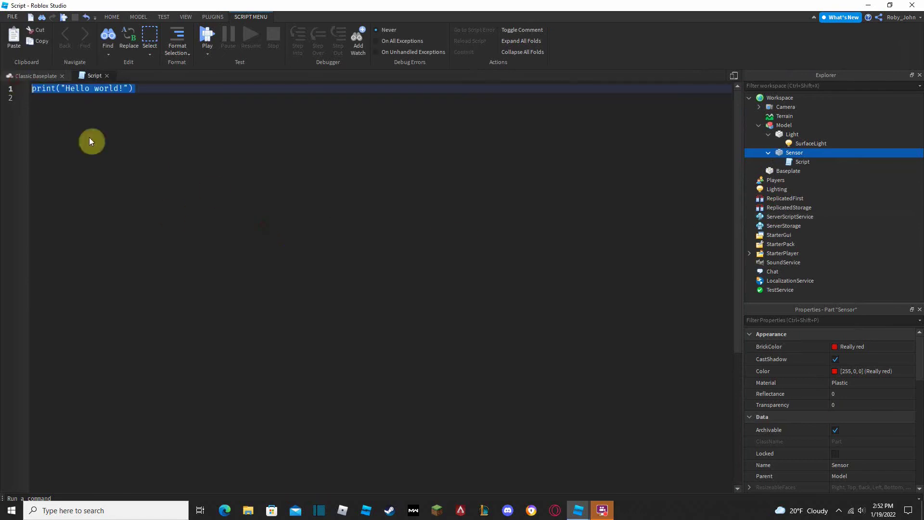
key("BackSpace")
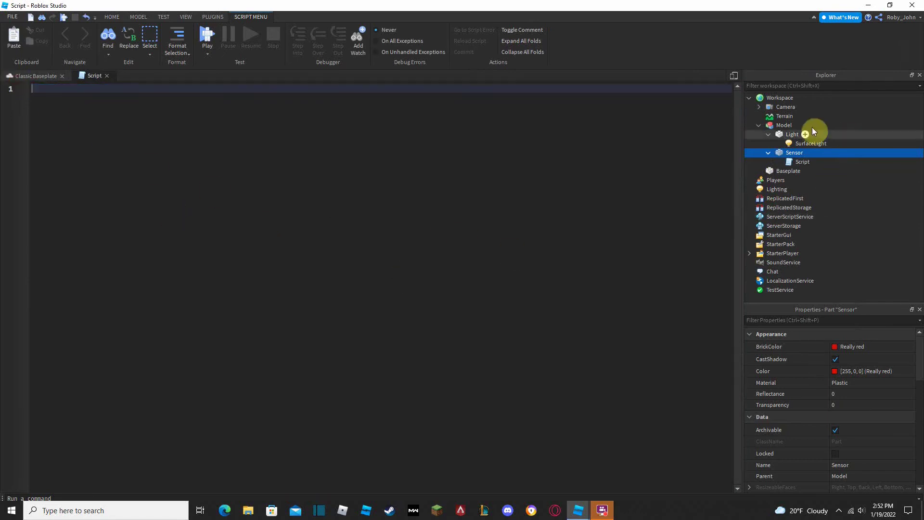
left_click(768, 153)
left_click(768, 135)
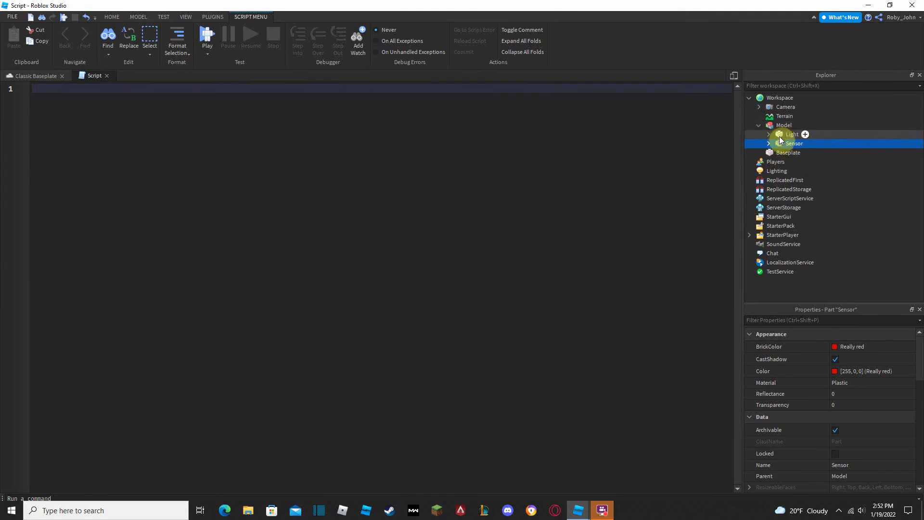
left_click(353, 178)
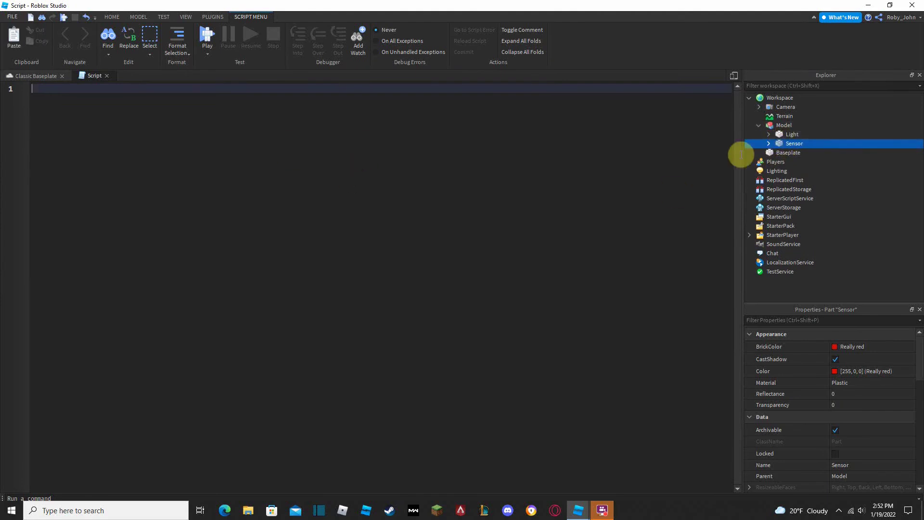
left_click(769, 143)
Declare a local variable named sensor in the script and assign script.Parent to it.
left_click(146, 121)
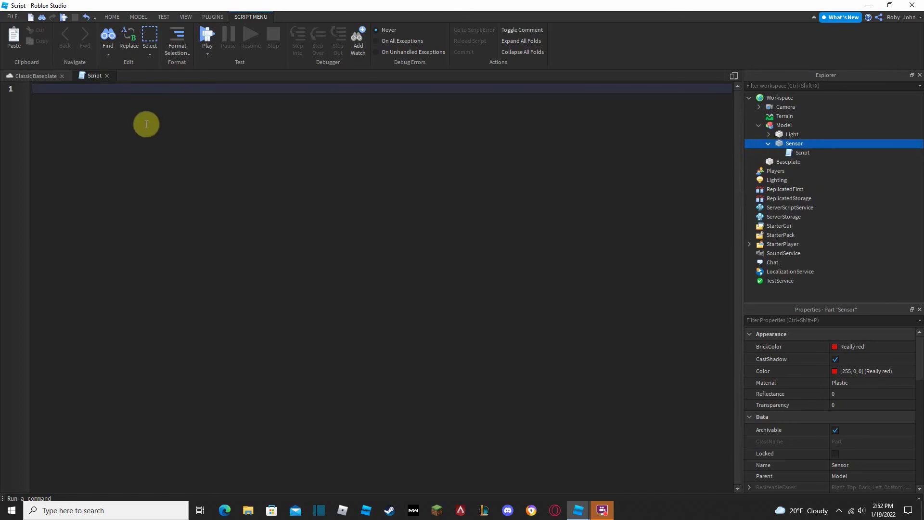
type("s")
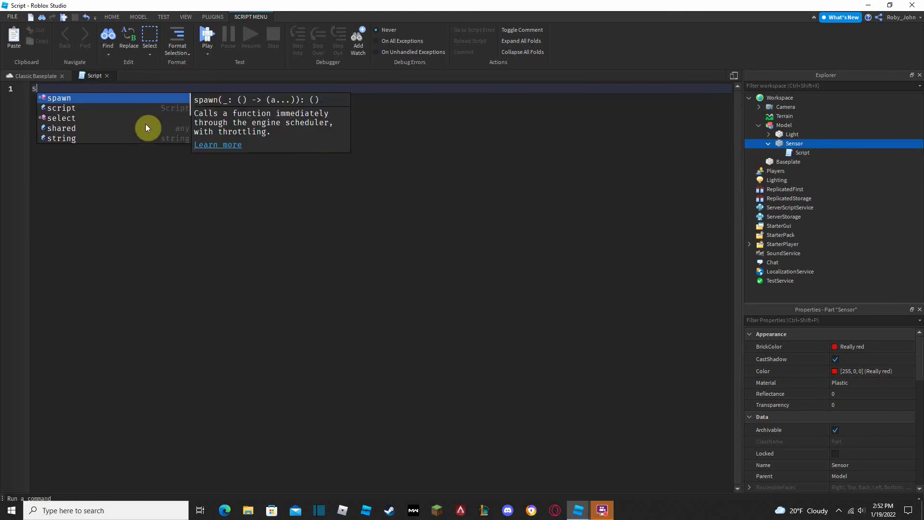
key("Down")
key("Tab")
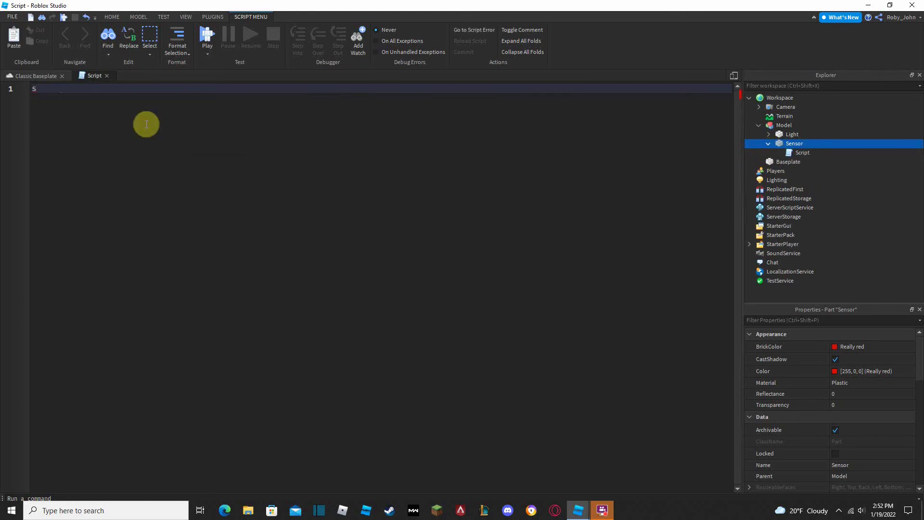
type(".p")
key("Tab")
type("local sensor = s")
key("Tab")
type(".p")
key("Tab")
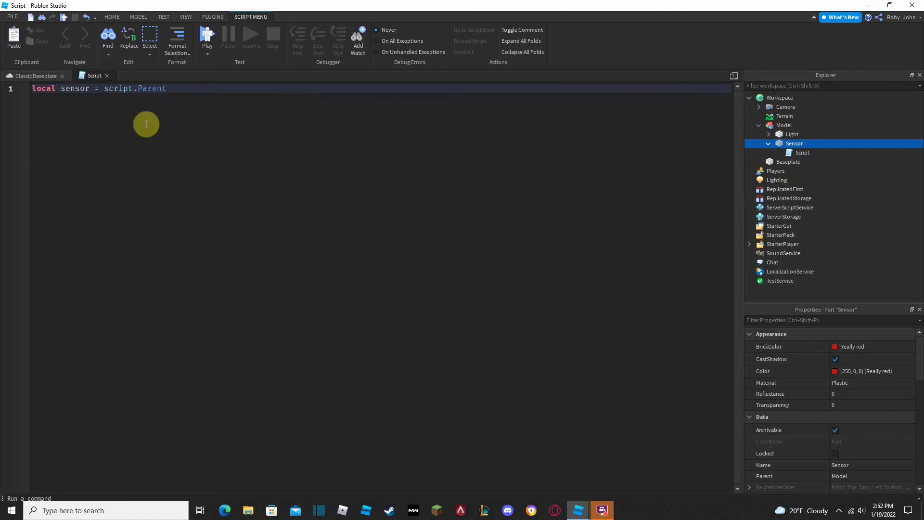
Leave a blank line below the variable and add the event call script.Parent.Touched:Connect() on line 3.
key("Return")
key("Return")
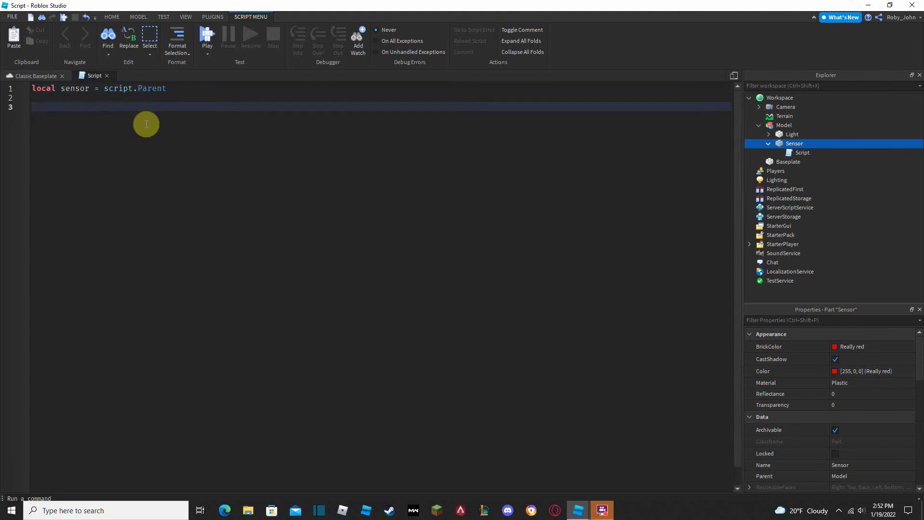
type("script.")
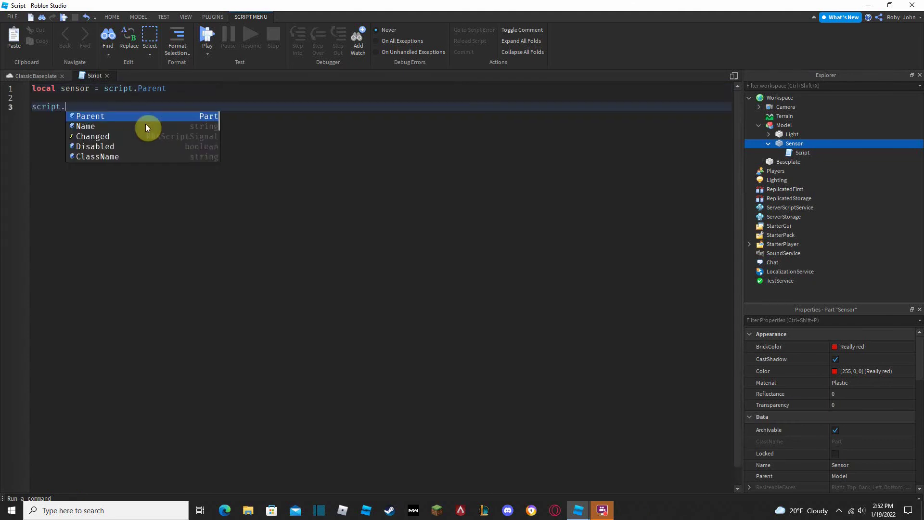
type("pa")
key("Tab")
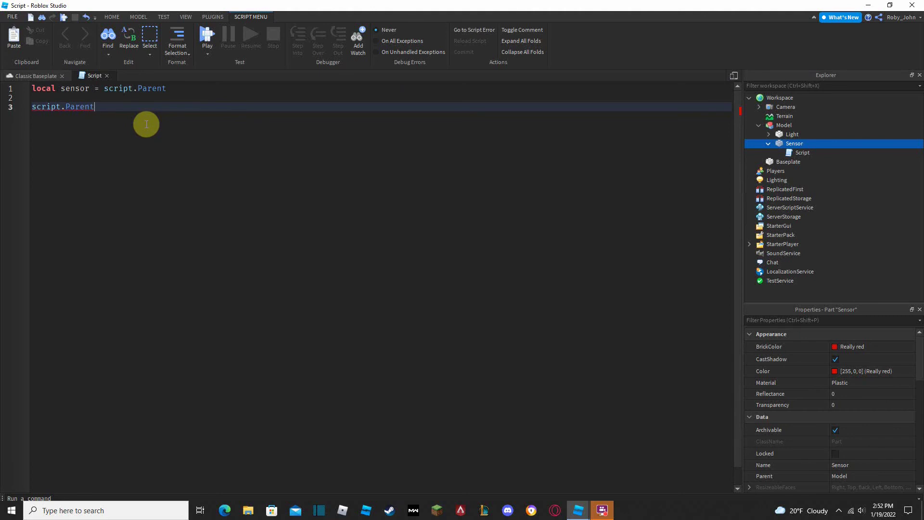
type(".T")
key("Tab")
type(":C")
key("Tab")
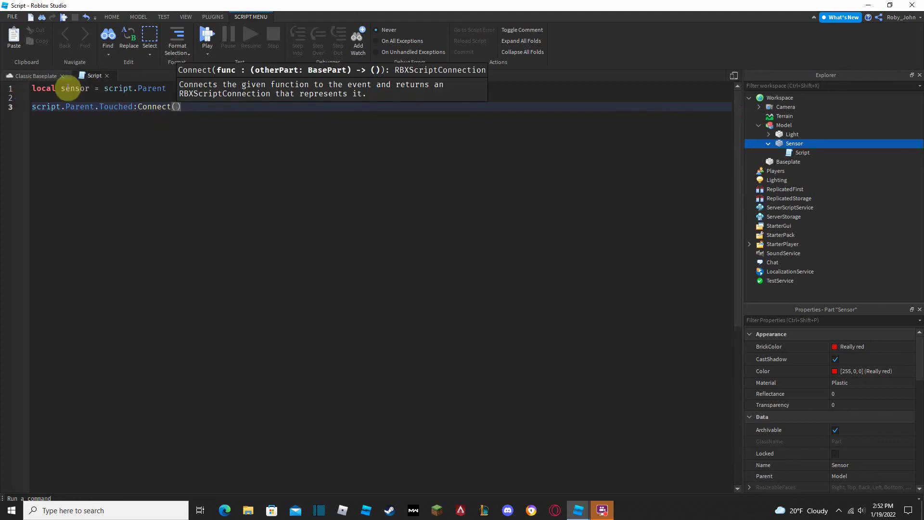
Replace script.Parent in the Touched call on line 3 with the sensor variable.
left_click_drag(95, 109, 31, 107)
type("se")
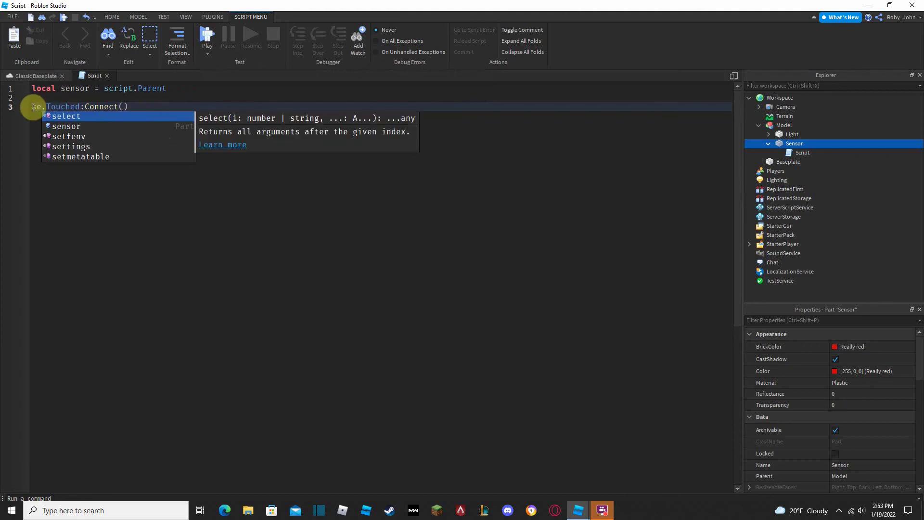
key("Down")
key("Tab")
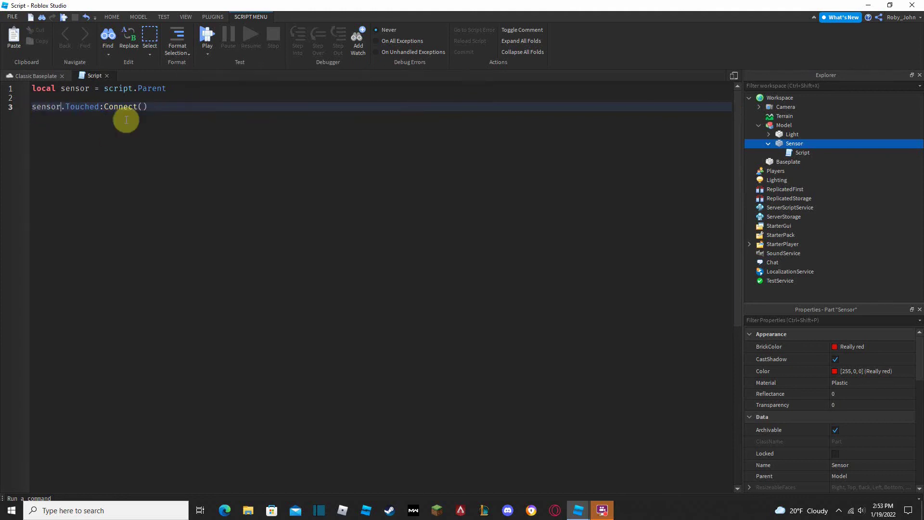